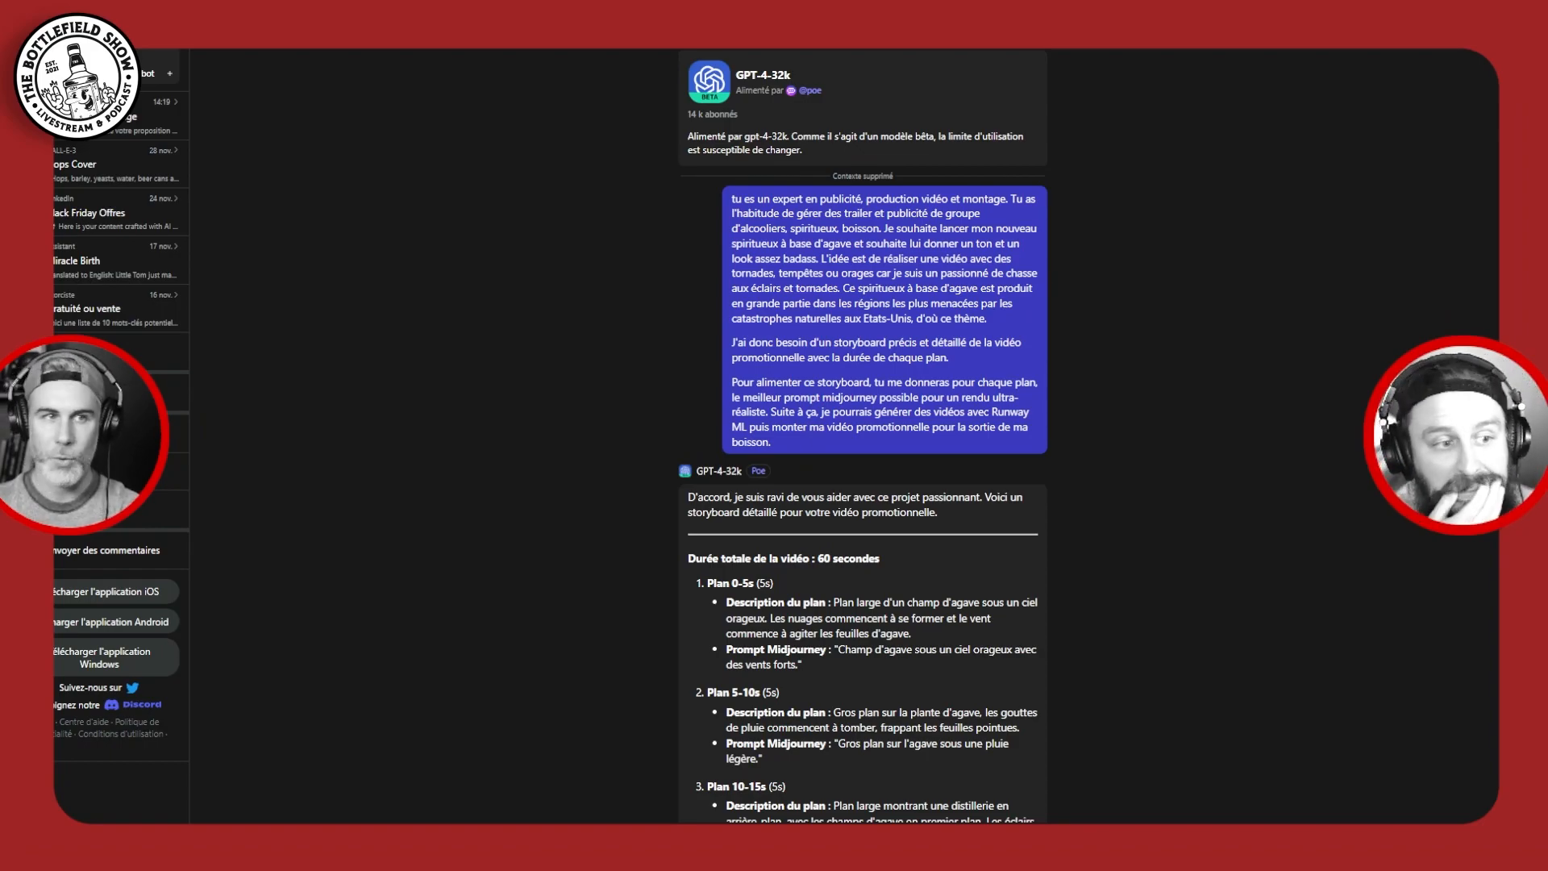
Skim the GPT-4-32k conversation containing the promo video request and the 60-second storyboard for the agave spirit
scroll(863, 435, down, 5)
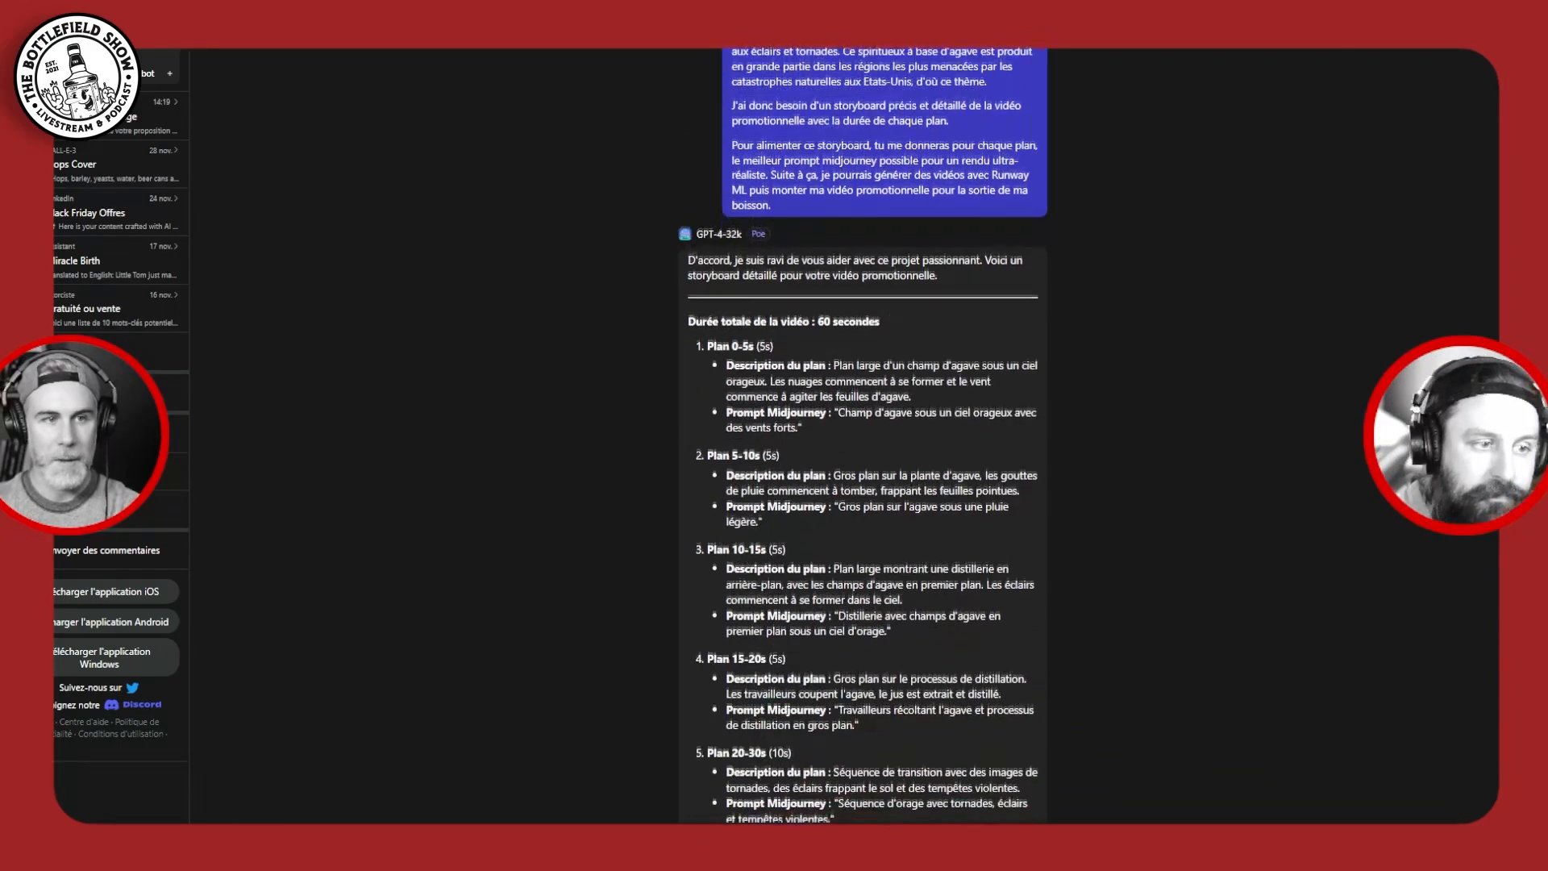
scroll(862, 435, down, 10)
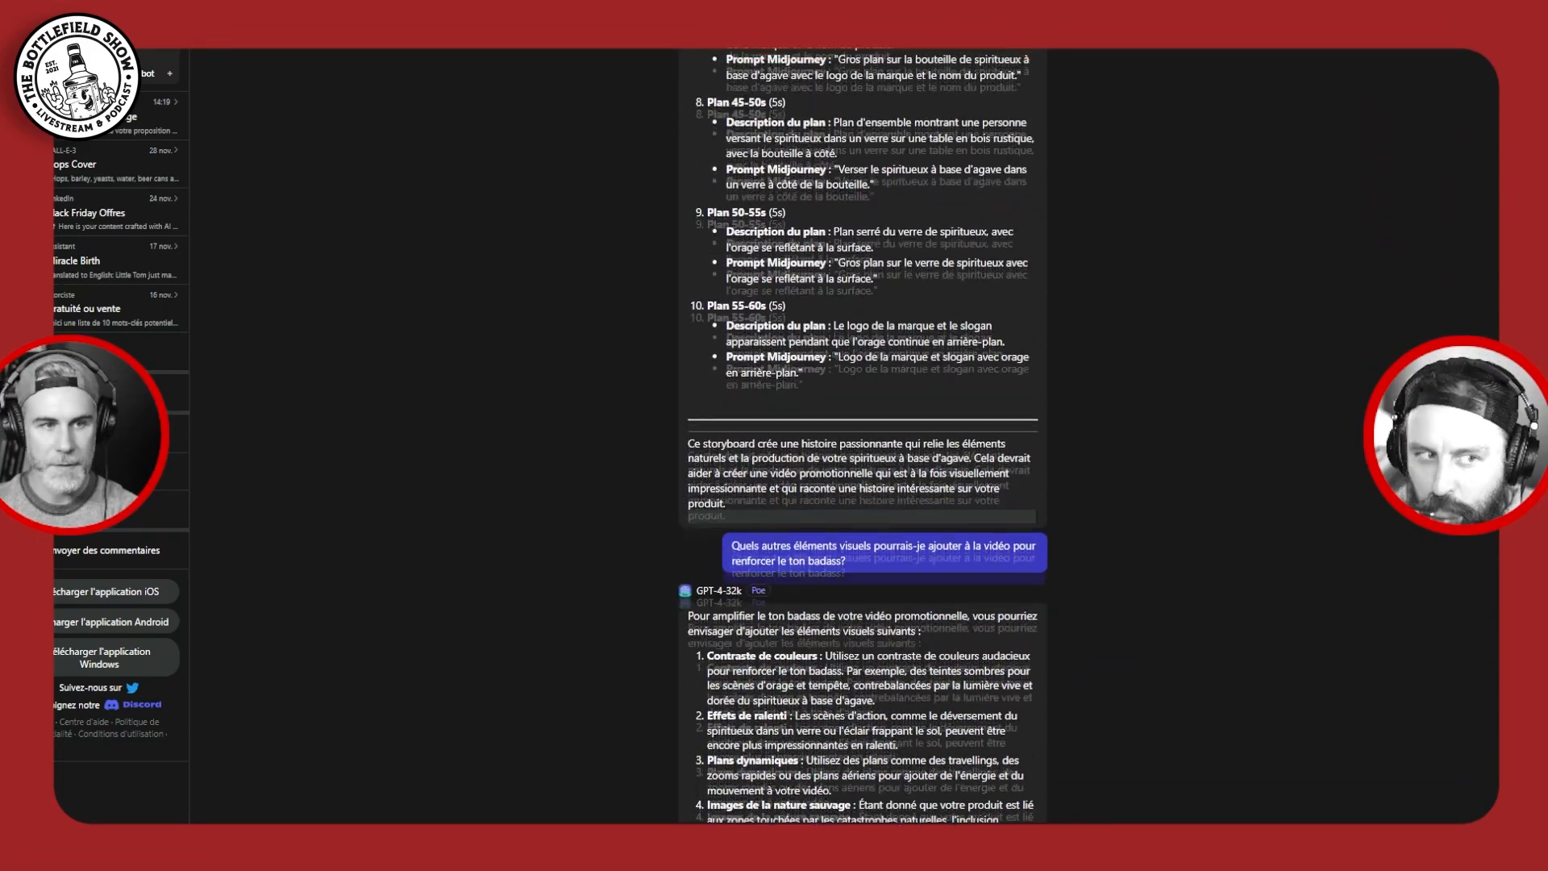
scroll(862, 435, up, 12)
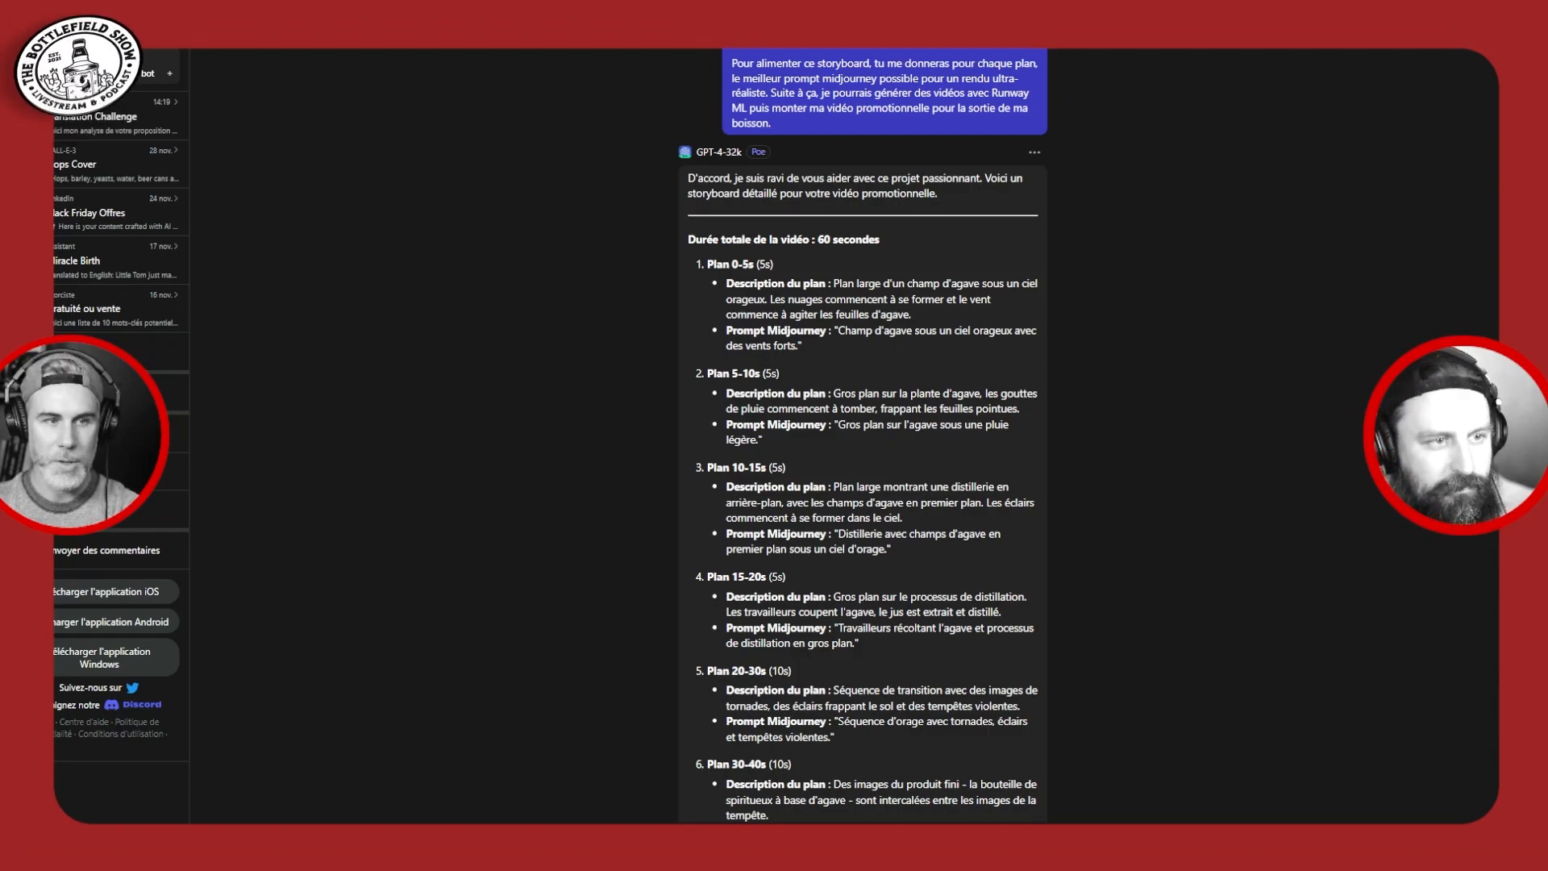
scroll(862, 436, down, 4)
scroll(863, 435, down, 4)
scroll(863, 436, up, 8)
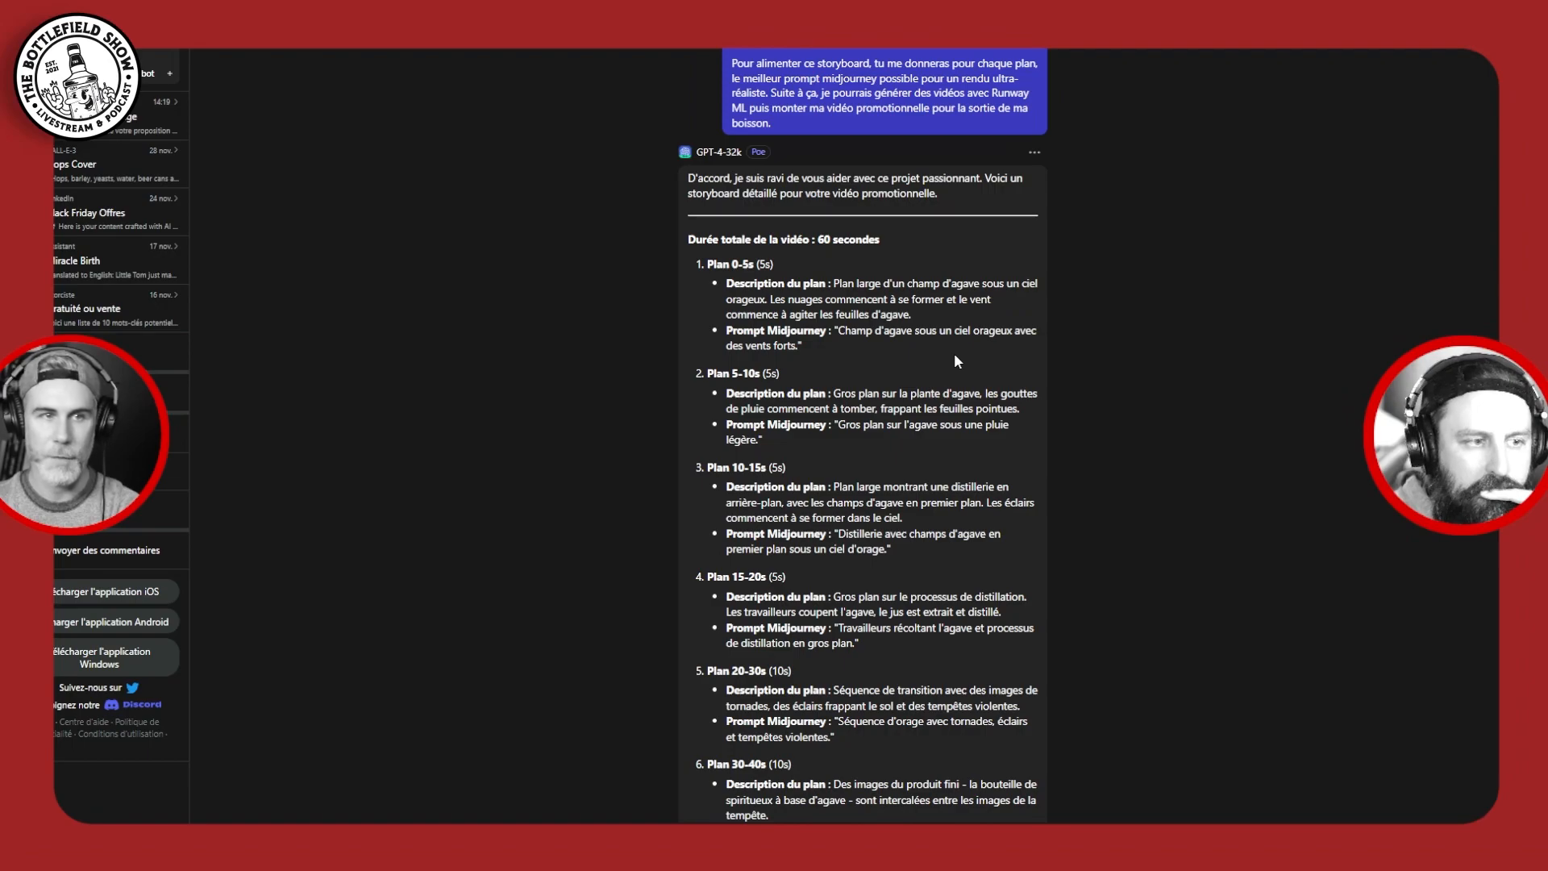
Read the storyboard shots covering 0 to 20 seconds, including the first shot's Midjourney prompt
drag(728, 331, 863, 339)
click(847, 347)
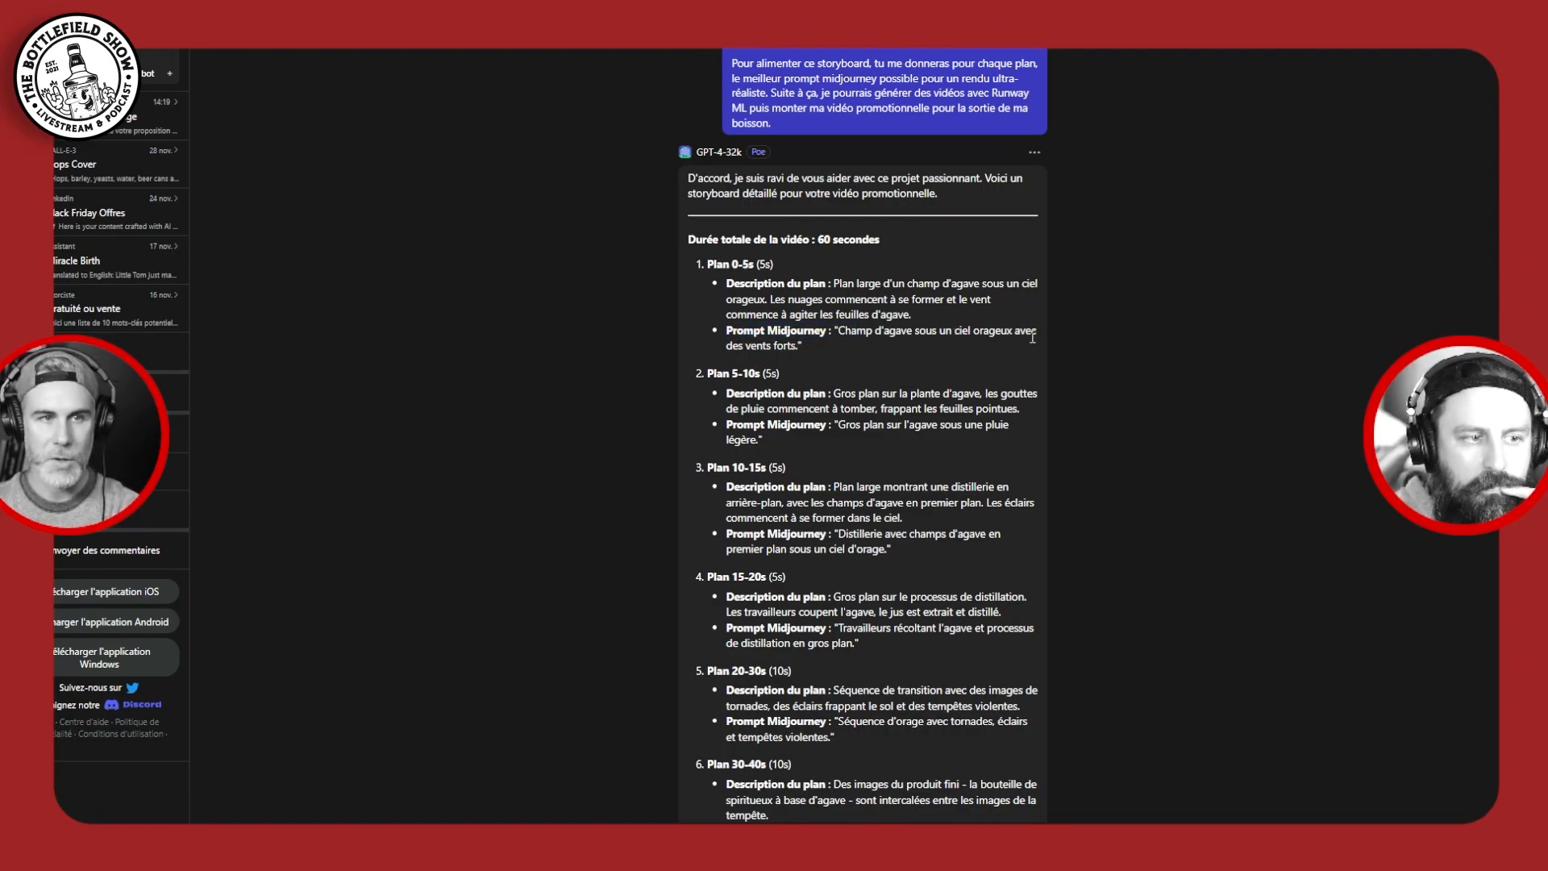
scroll(927, 373, down, 1)
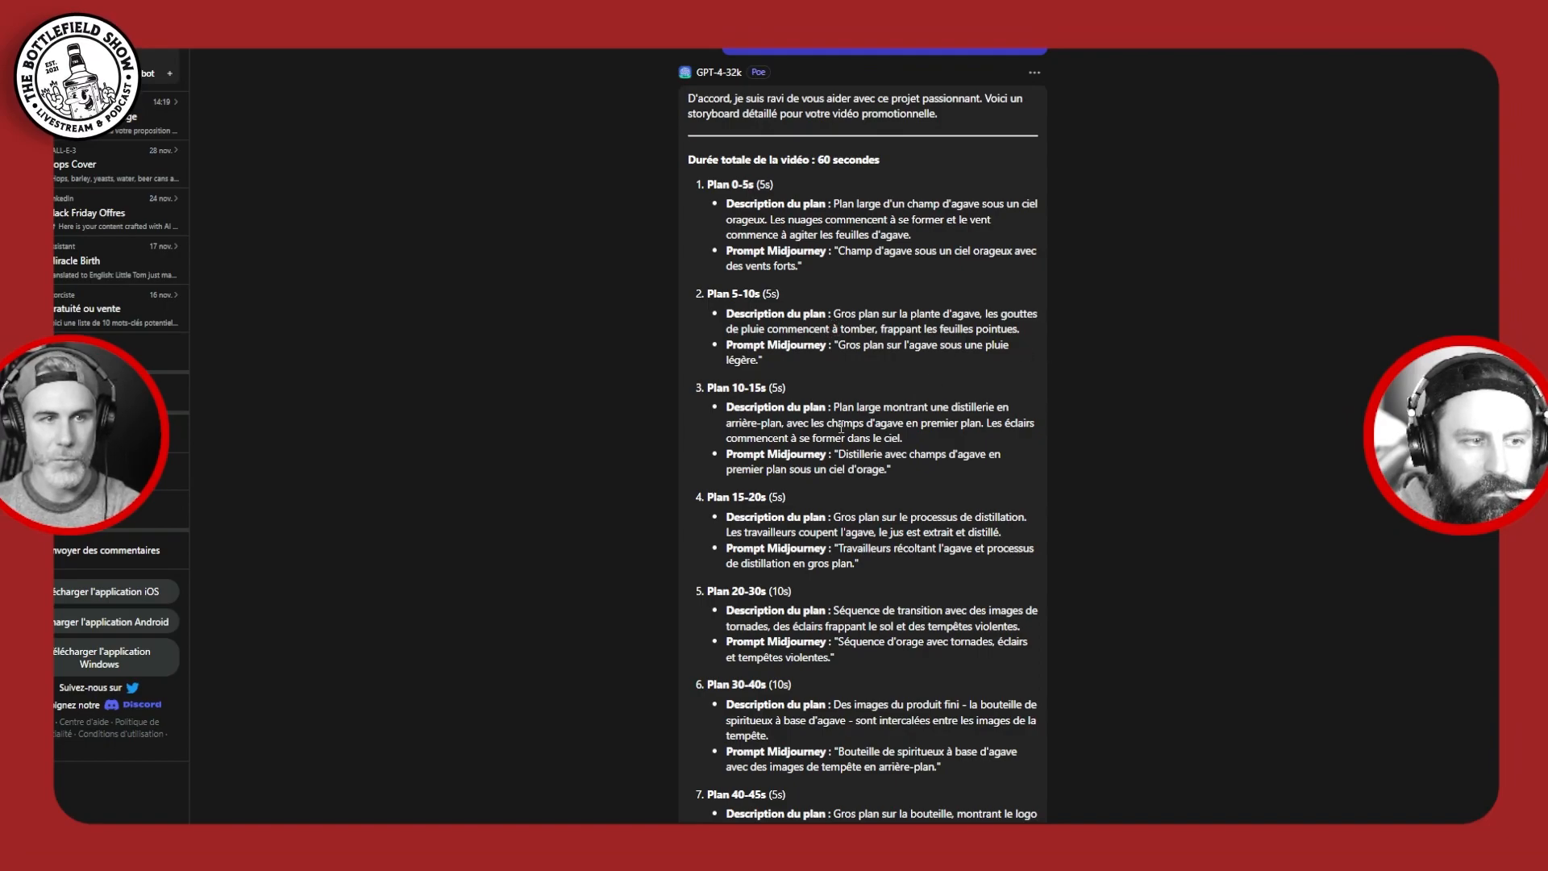
scroll(841, 427, down, 1)
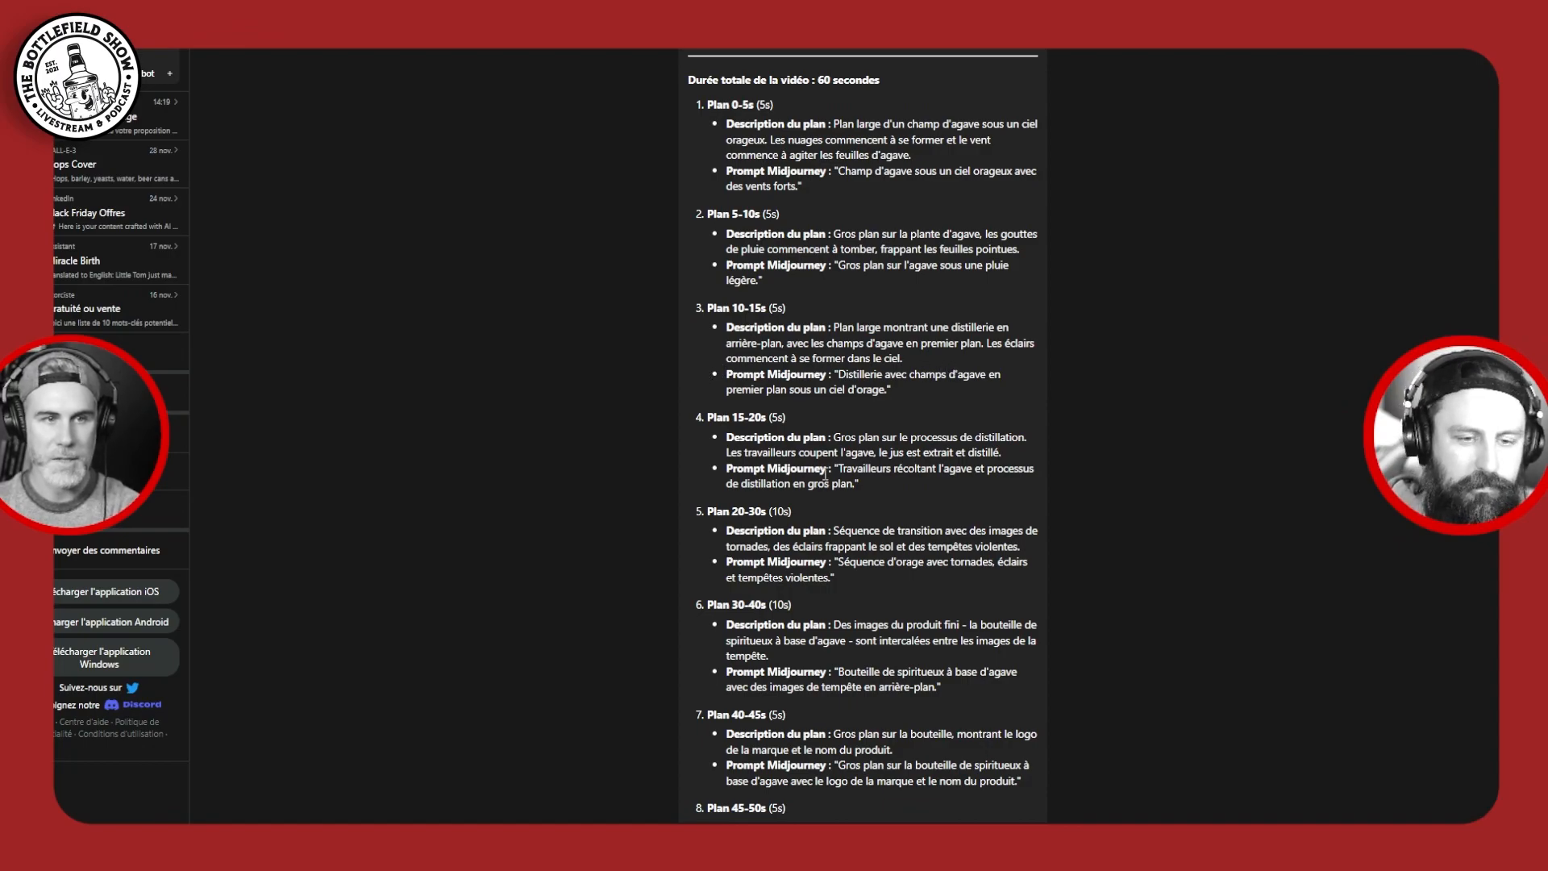
scroll(827, 481, down, 1)
scroll(861, 446, down, 1)
drag(834, 278, 1012, 281)
click(1008, 284)
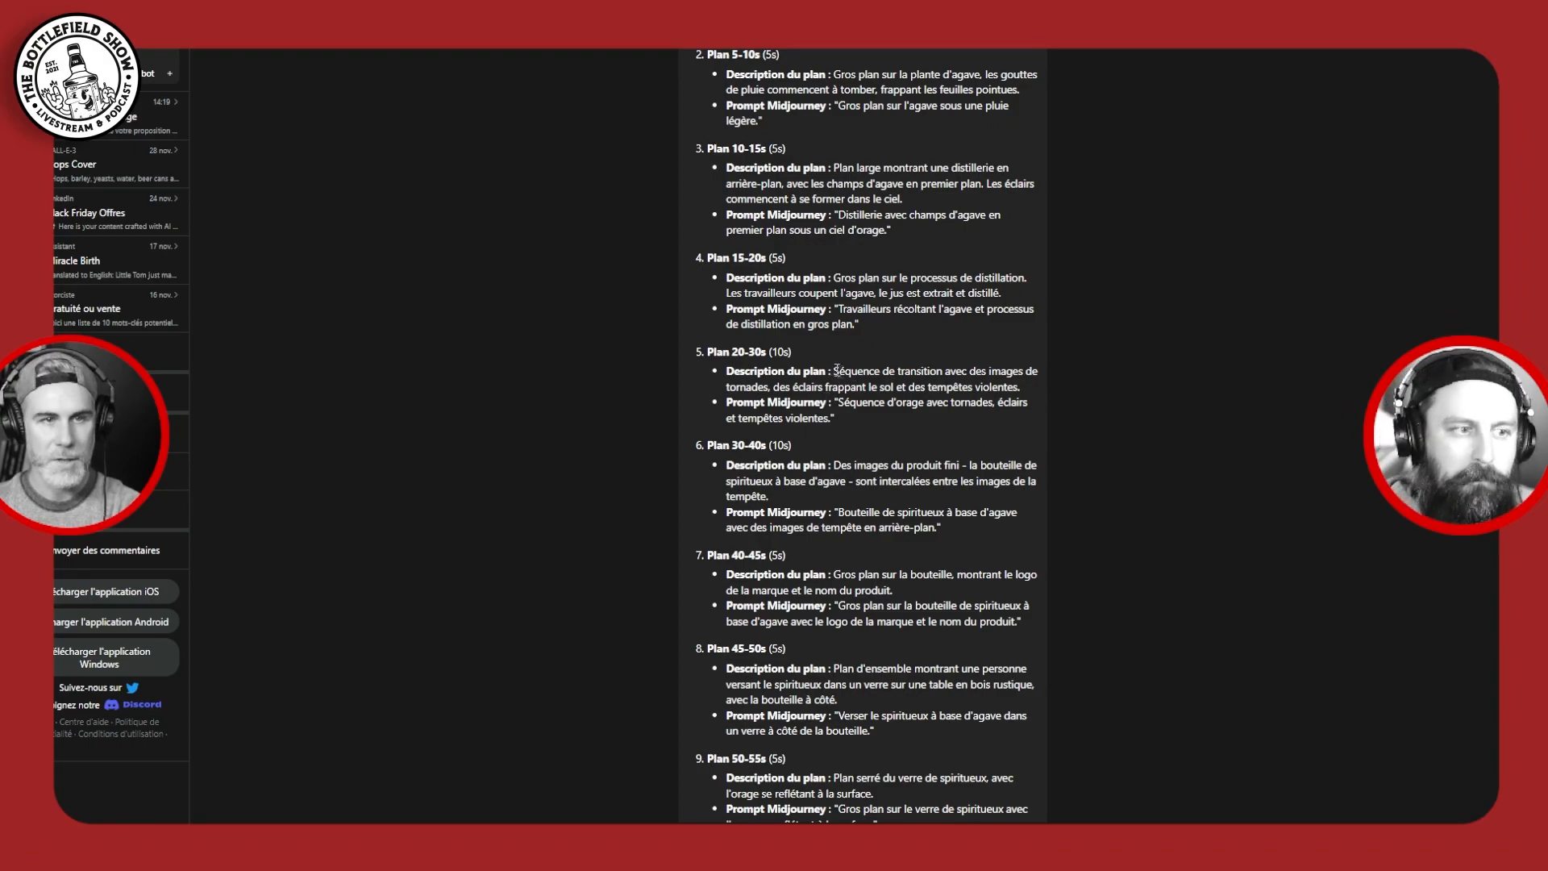
Read the storyboard descriptions for the shots from 20 to 45 seconds
drag(834, 372, 994, 384)
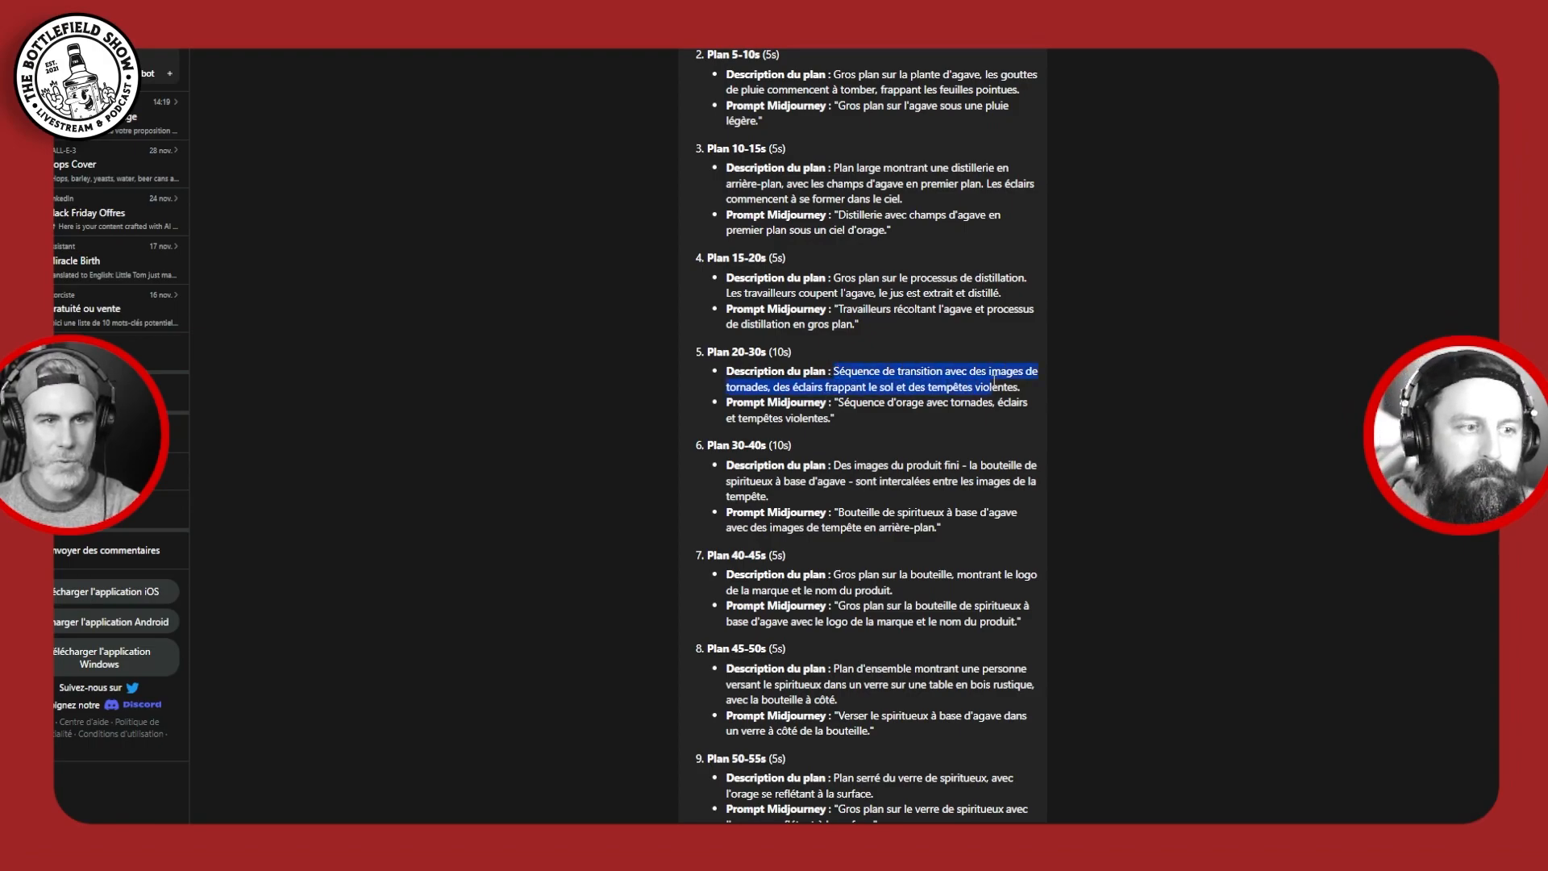
click(947, 390)
scroll(972, 393, down, 1)
scroll(973, 392, down, 1)
drag(833, 385, 924, 403)
click(907, 407)
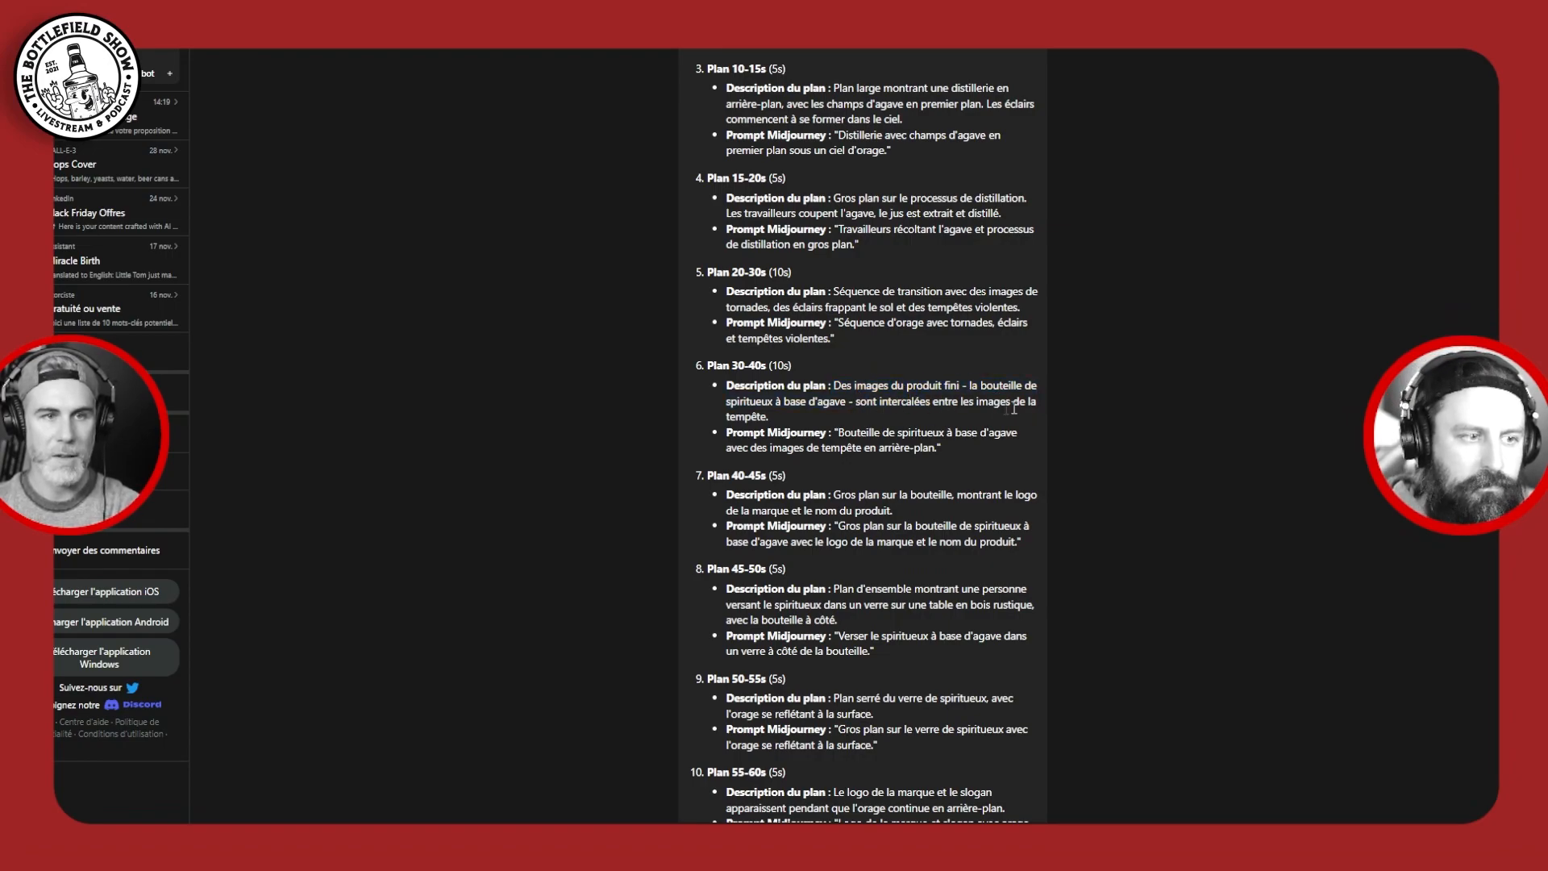
scroll(860, 458, down, 2)
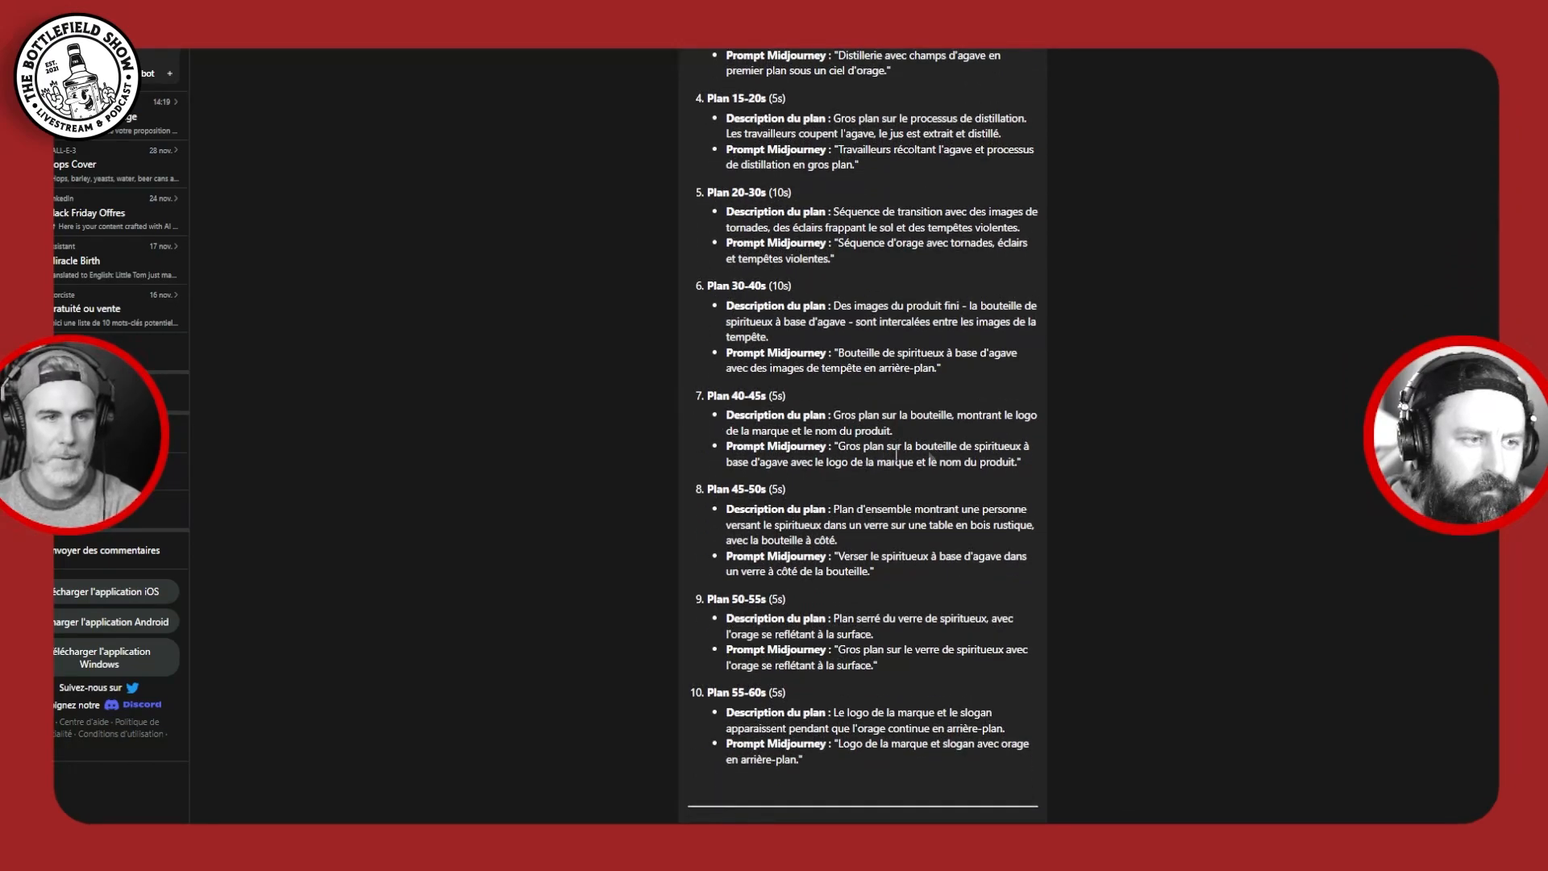
drag(834, 339, 867, 340)
Read the final storyboard shots, from 45 to 60 seconds, through the closing logo and slogan shot
drag(827, 448, 1006, 435)
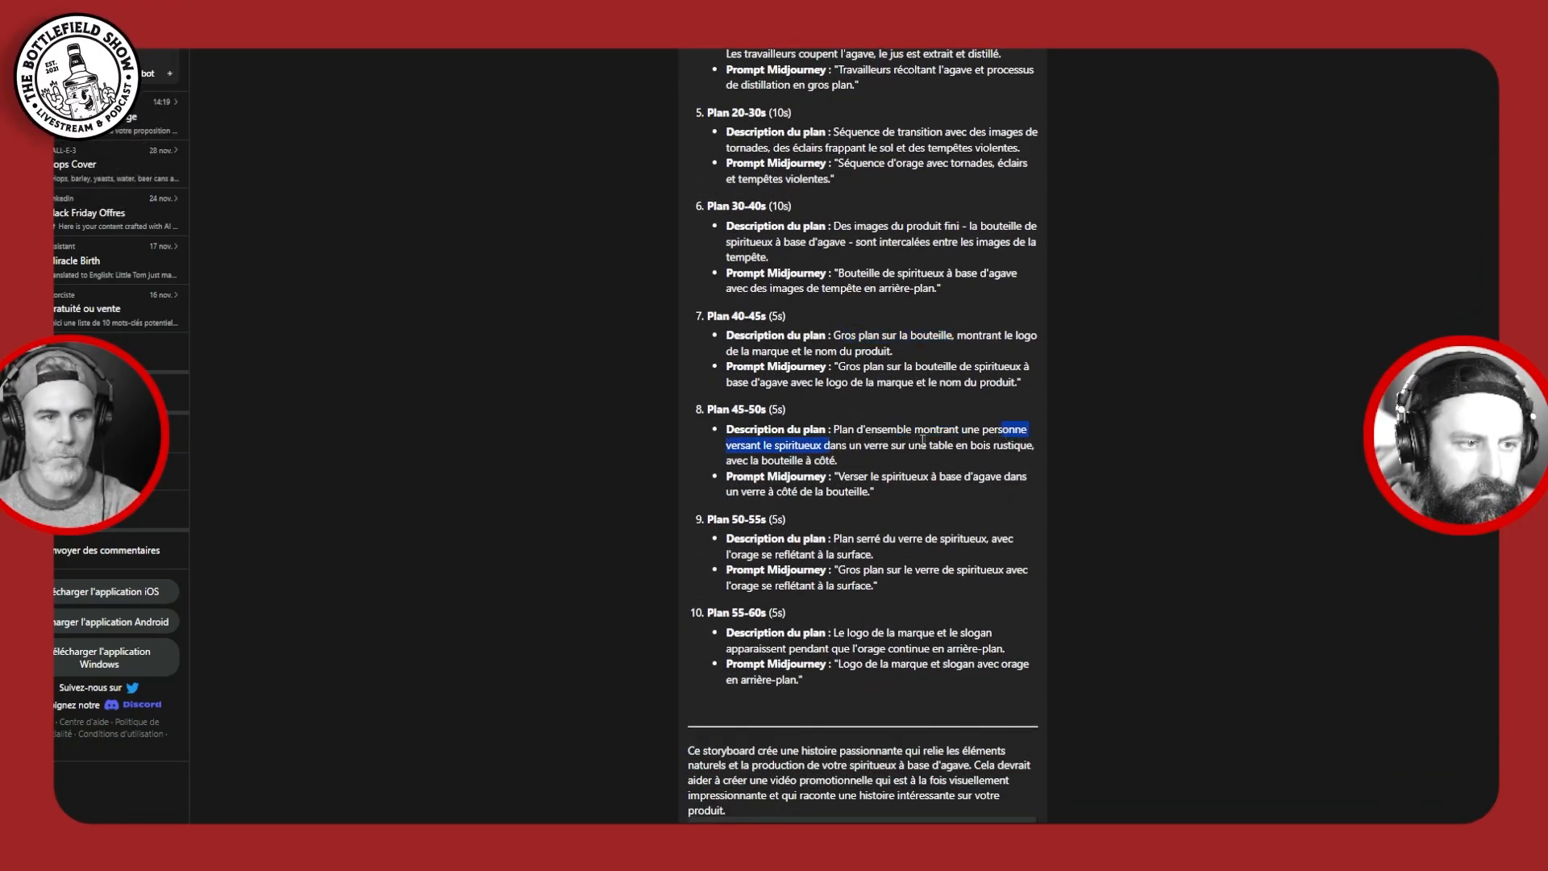
click(824, 451)
scroll(854, 468, down, 2)
drag(839, 382, 985, 387)
click(996, 386)
drag(796, 396, 887, 405)
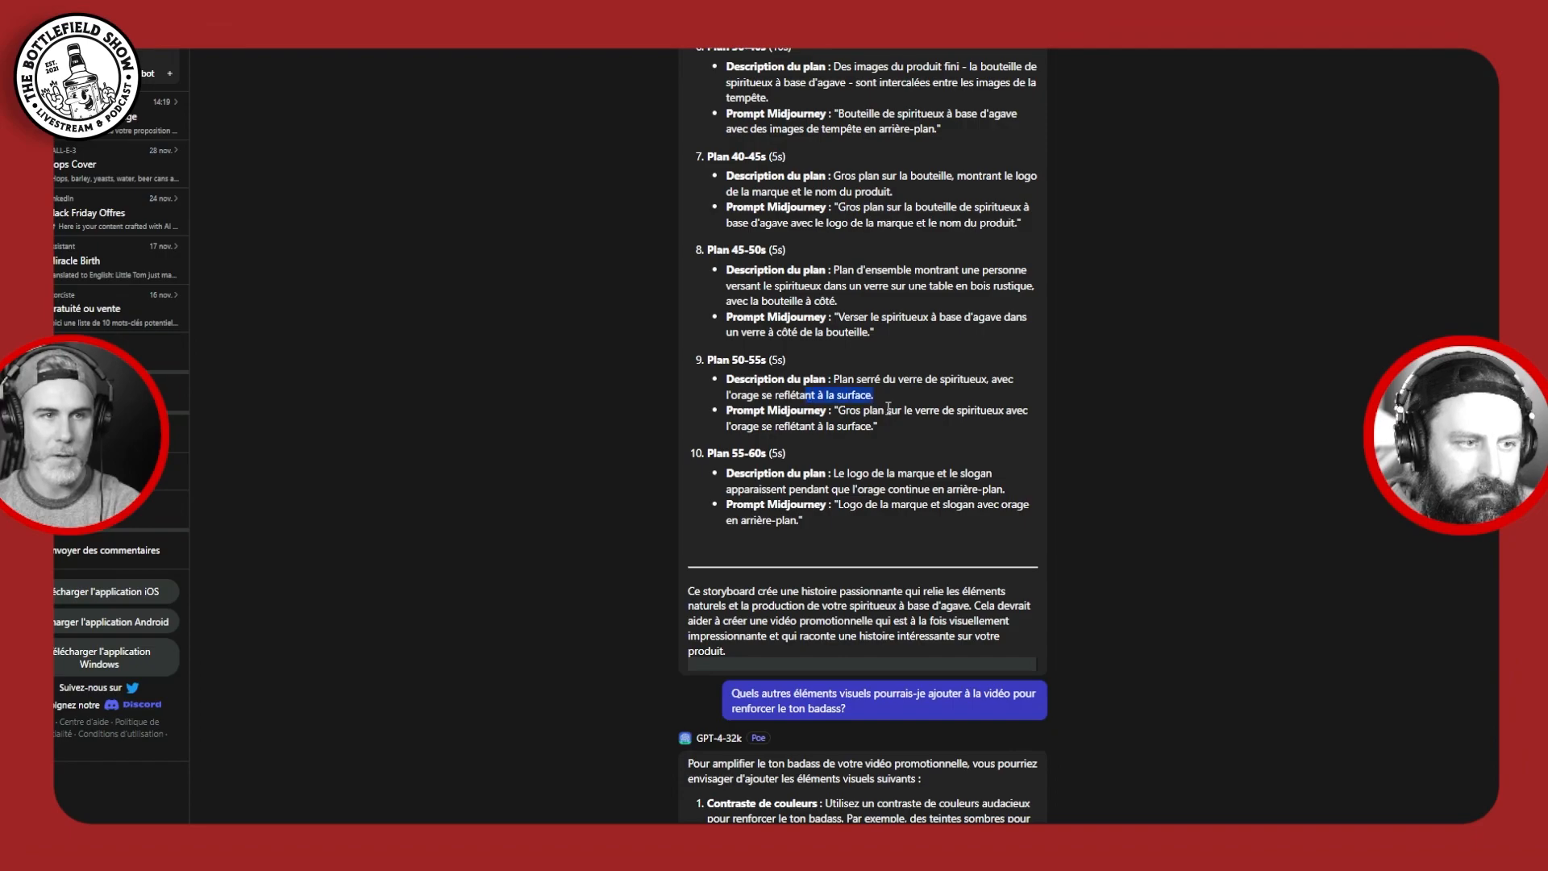
click(878, 420)
scroll(878, 420, down, 1)
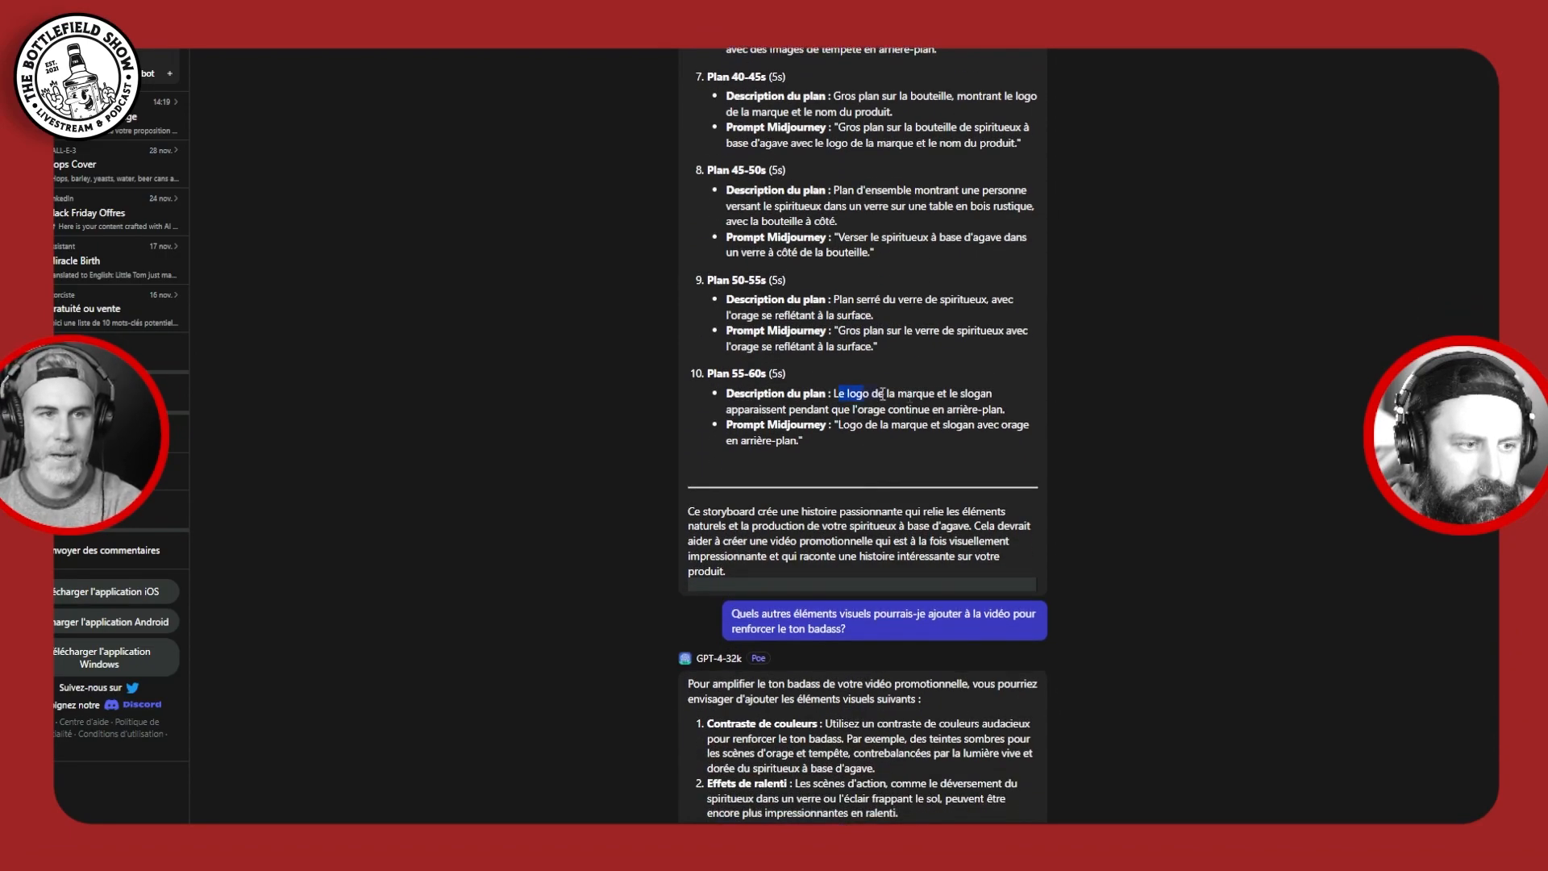
Review the suggested visual elements for a more badass tone, highlighting "Texte en surimpression"
scroll(791, 431, down, 2)
scroll(745, 429, down, 1)
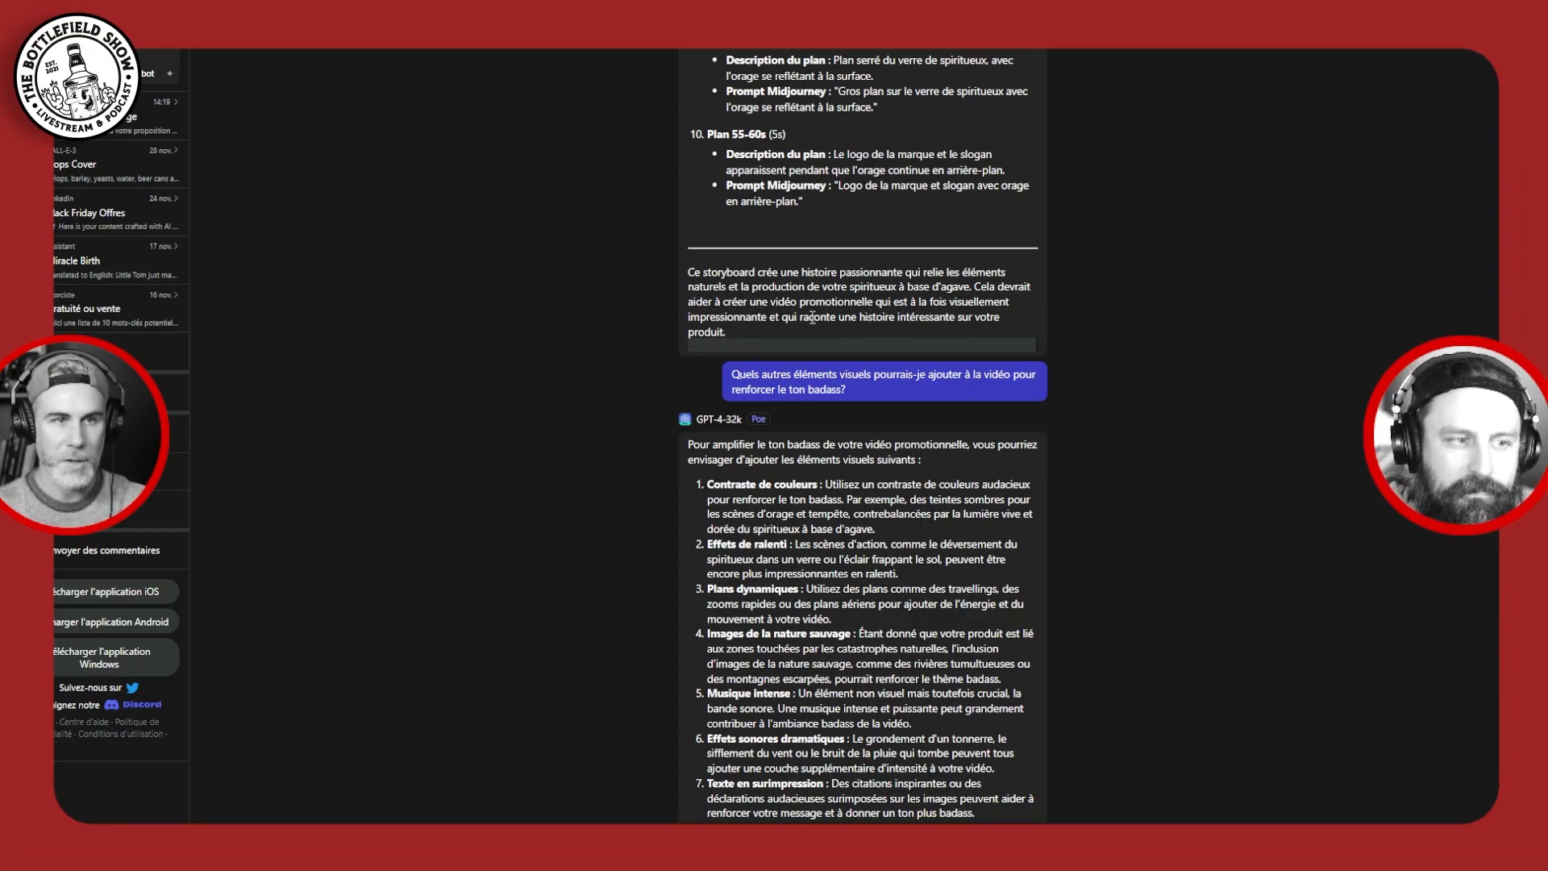
scroll(568, 419, down, 1)
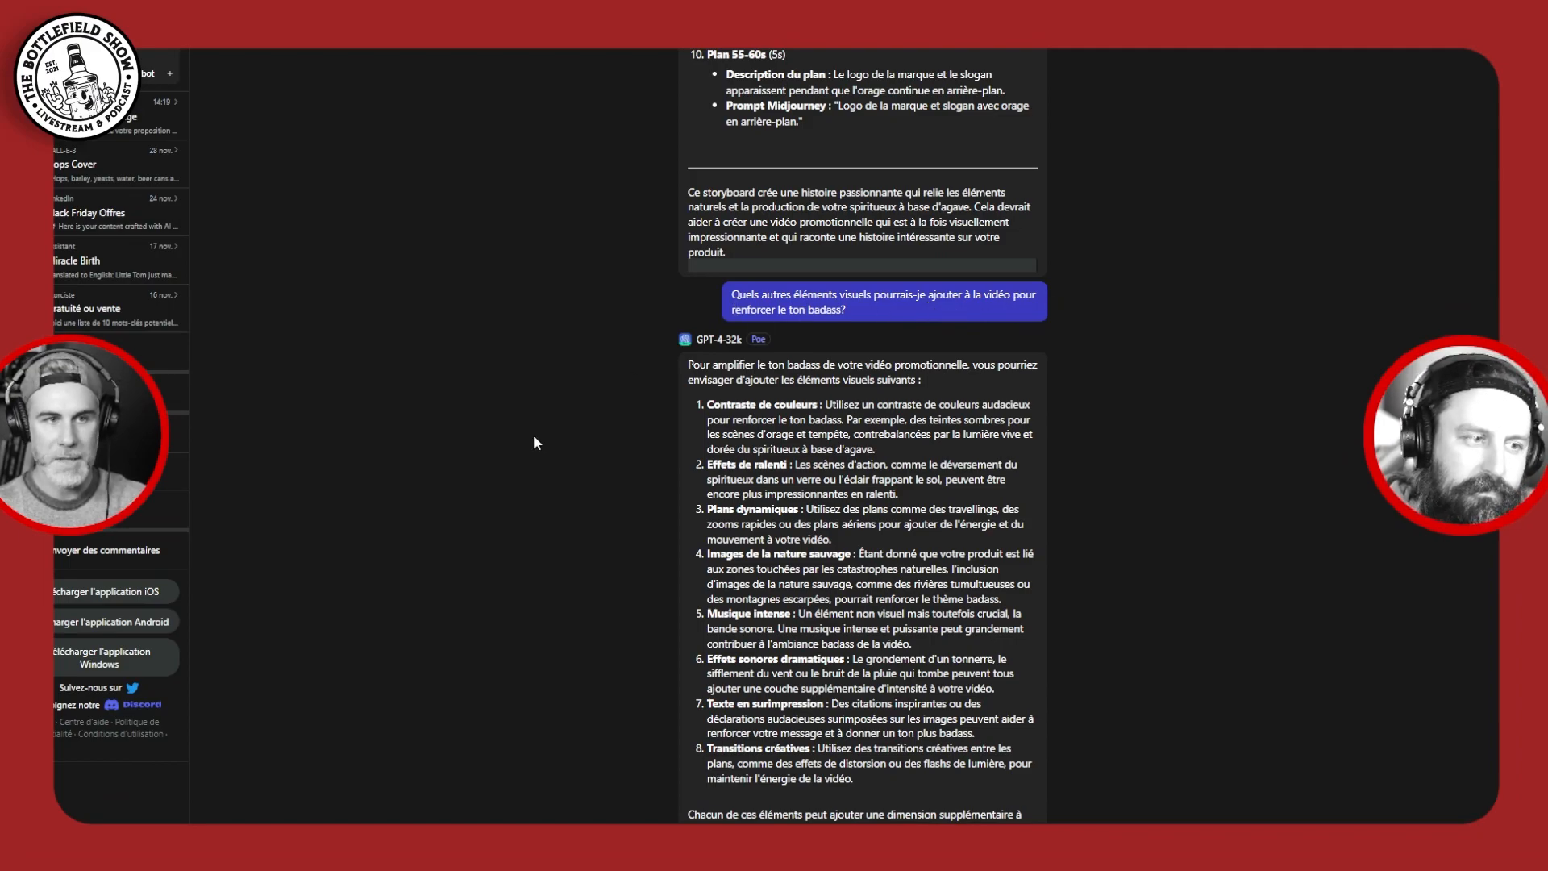
scroll(534, 437, down, 1)
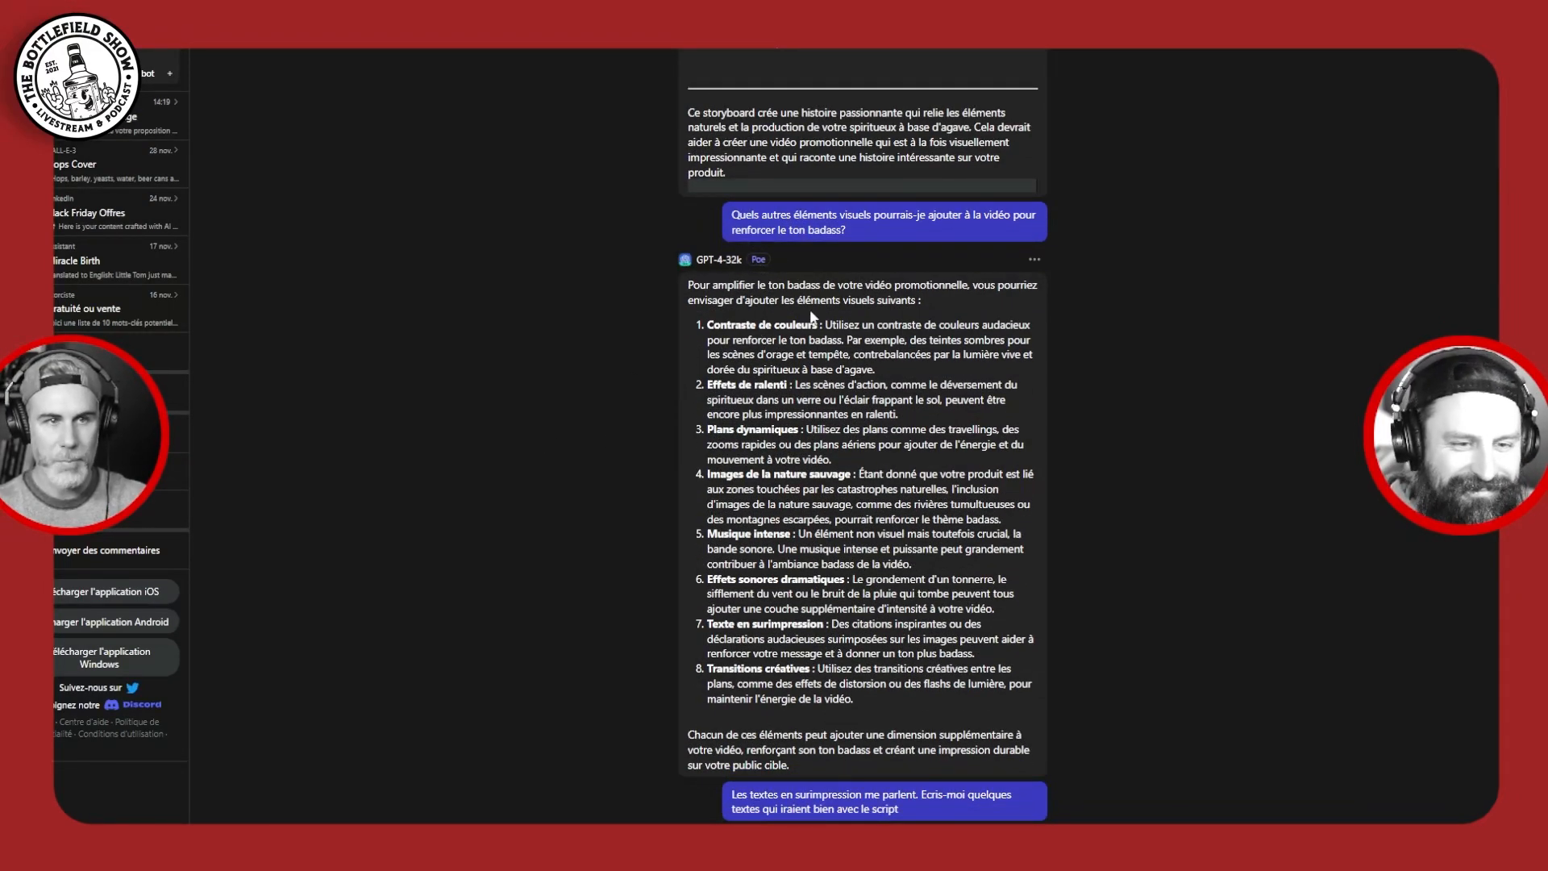
scroll(783, 320, down, 1)
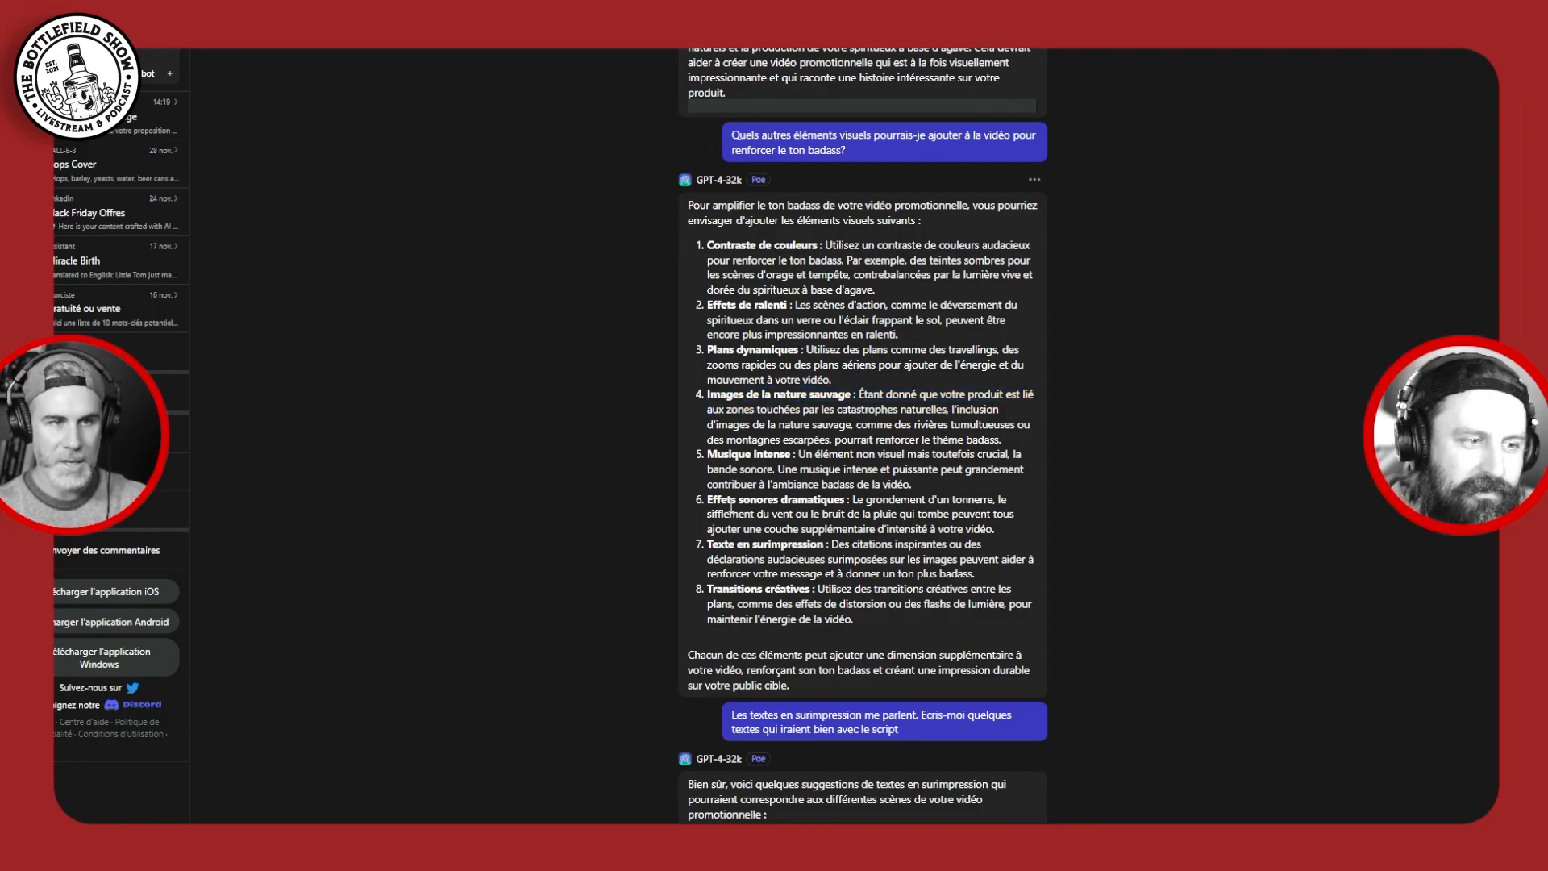
drag(703, 545, 824, 547)
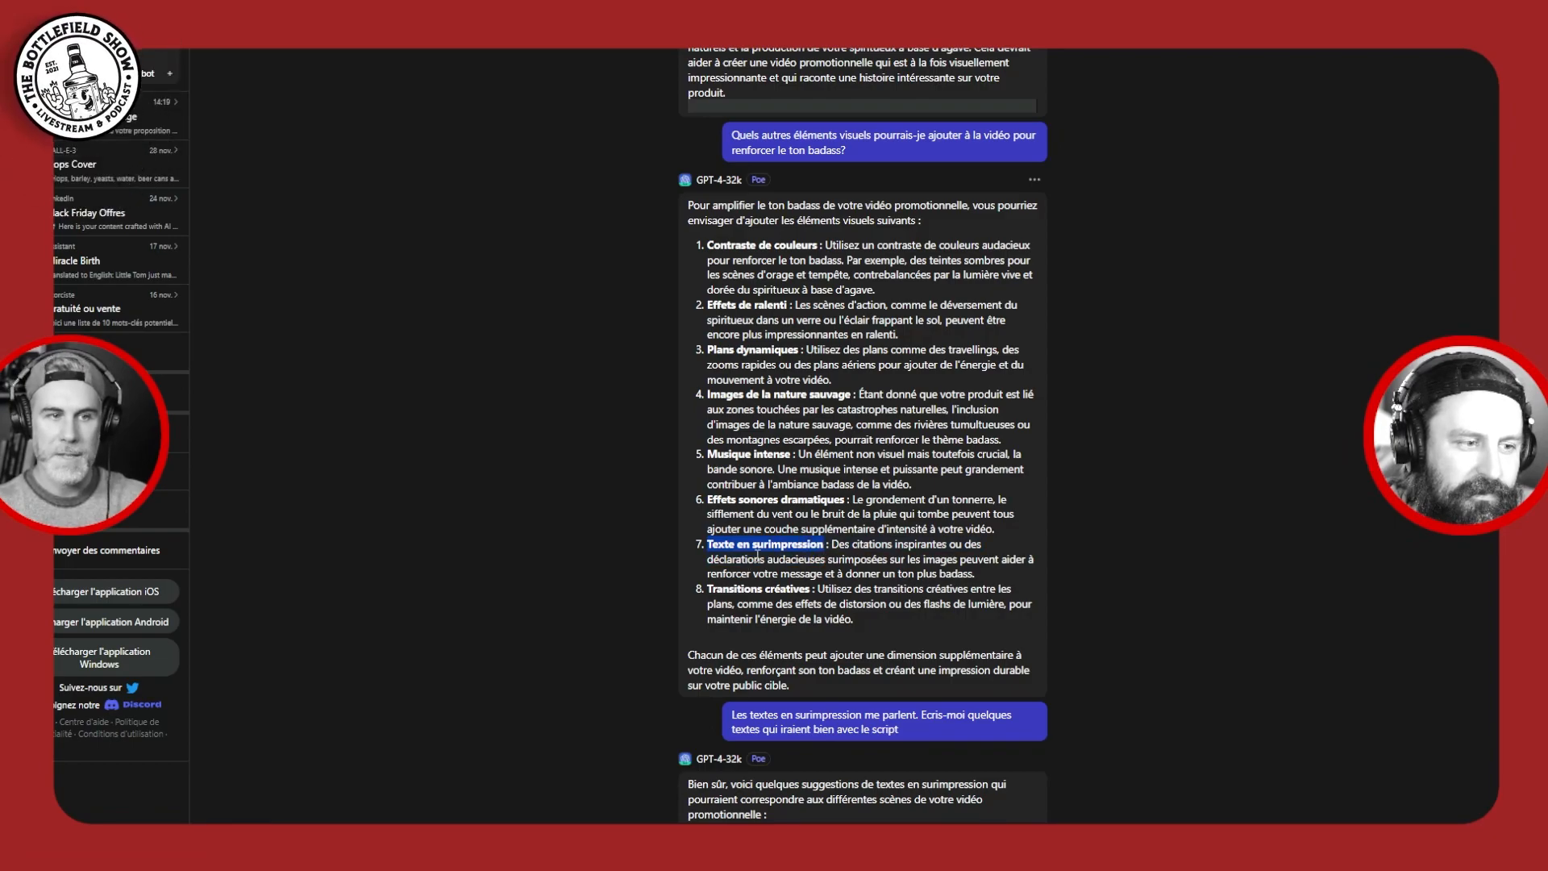
click(769, 556)
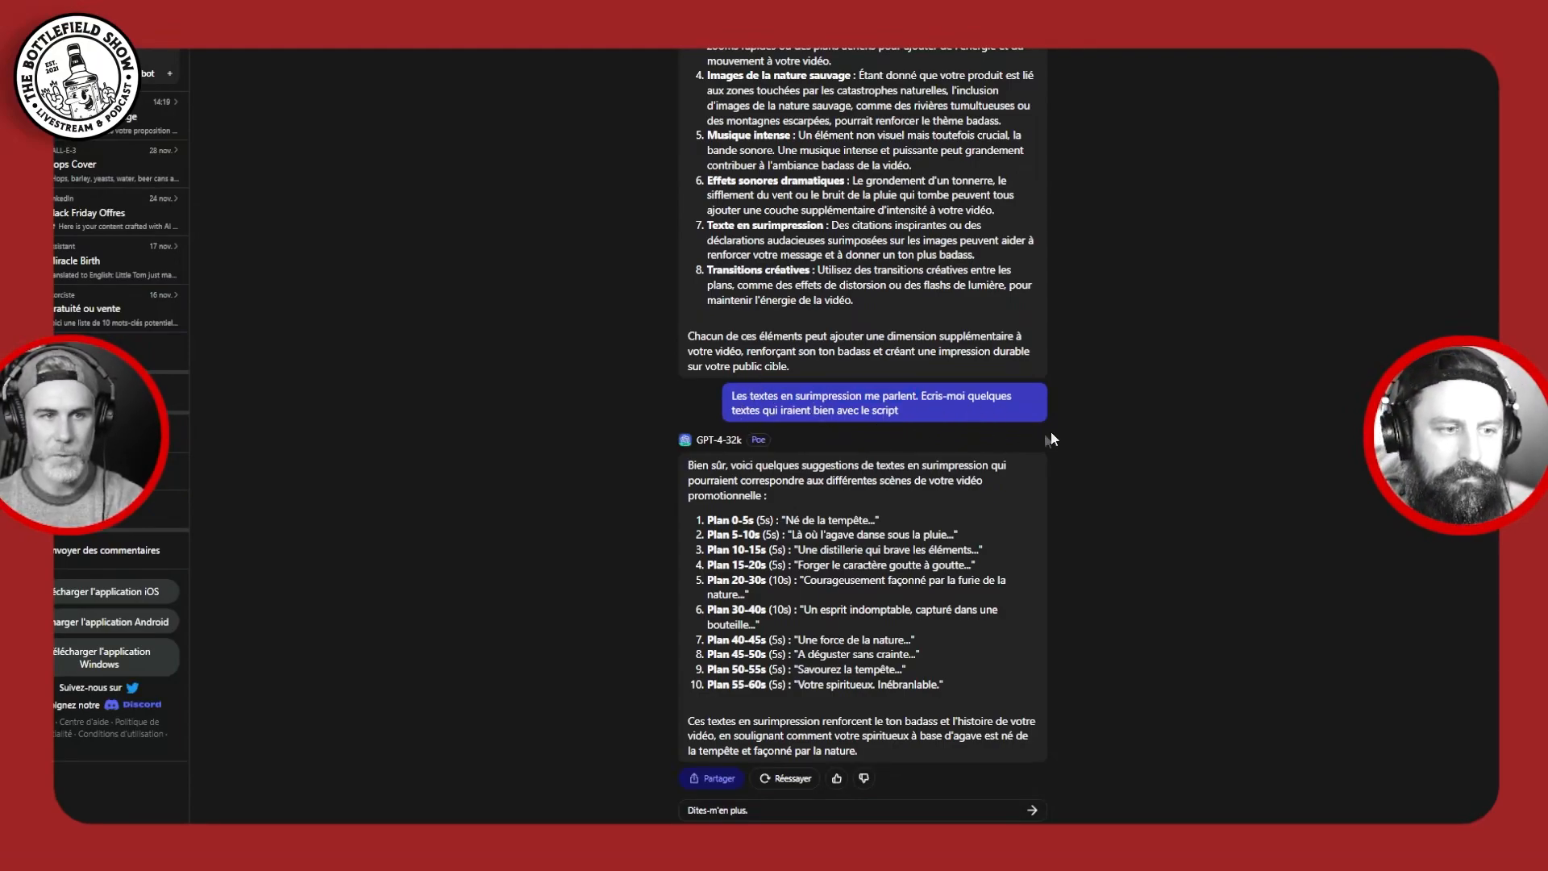
Examine the suggested overlay texts for each of the ten storyboard shots
drag(708, 360, 824, 516)
click(821, 520)
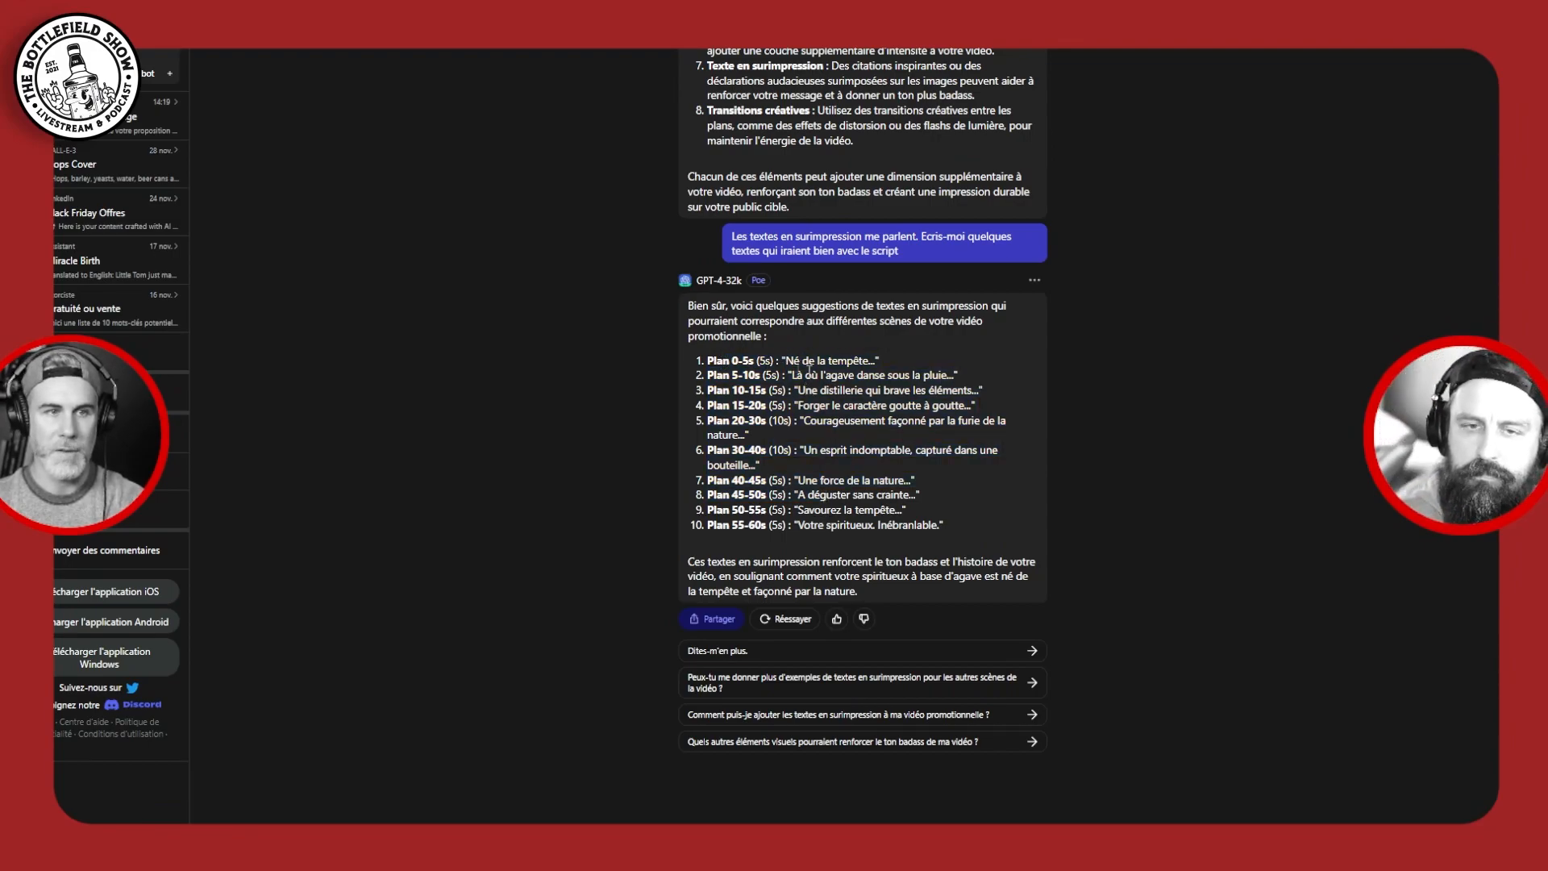
drag(868, 405, 945, 399)
click(945, 398)
drag(757, 361, 898, 483)
click(897, 482)
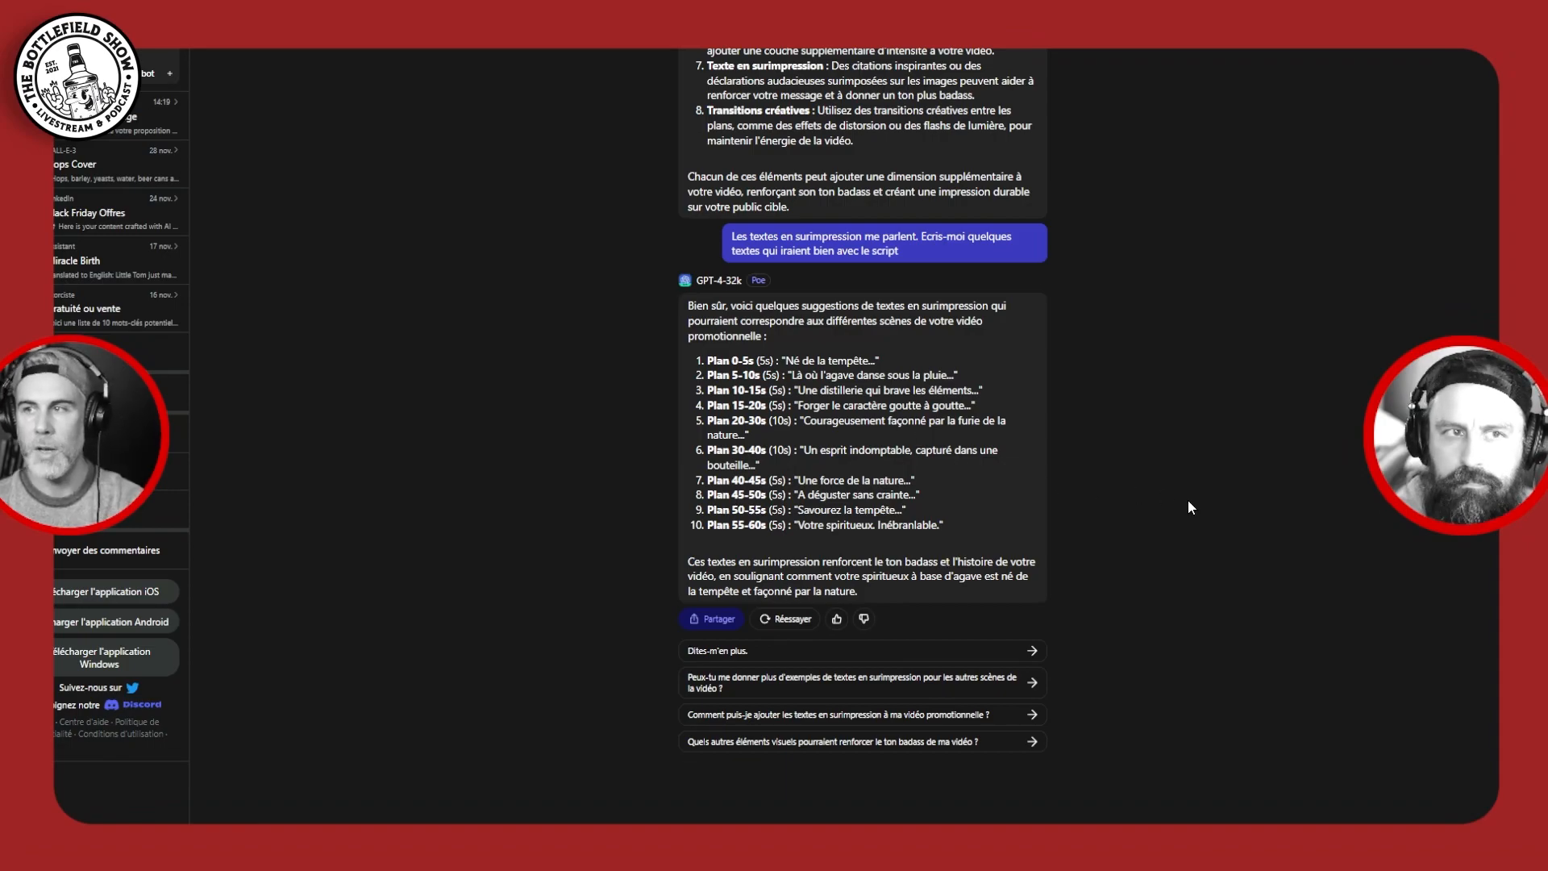
drag(685, 360, 969, 516)
click(970, 525)
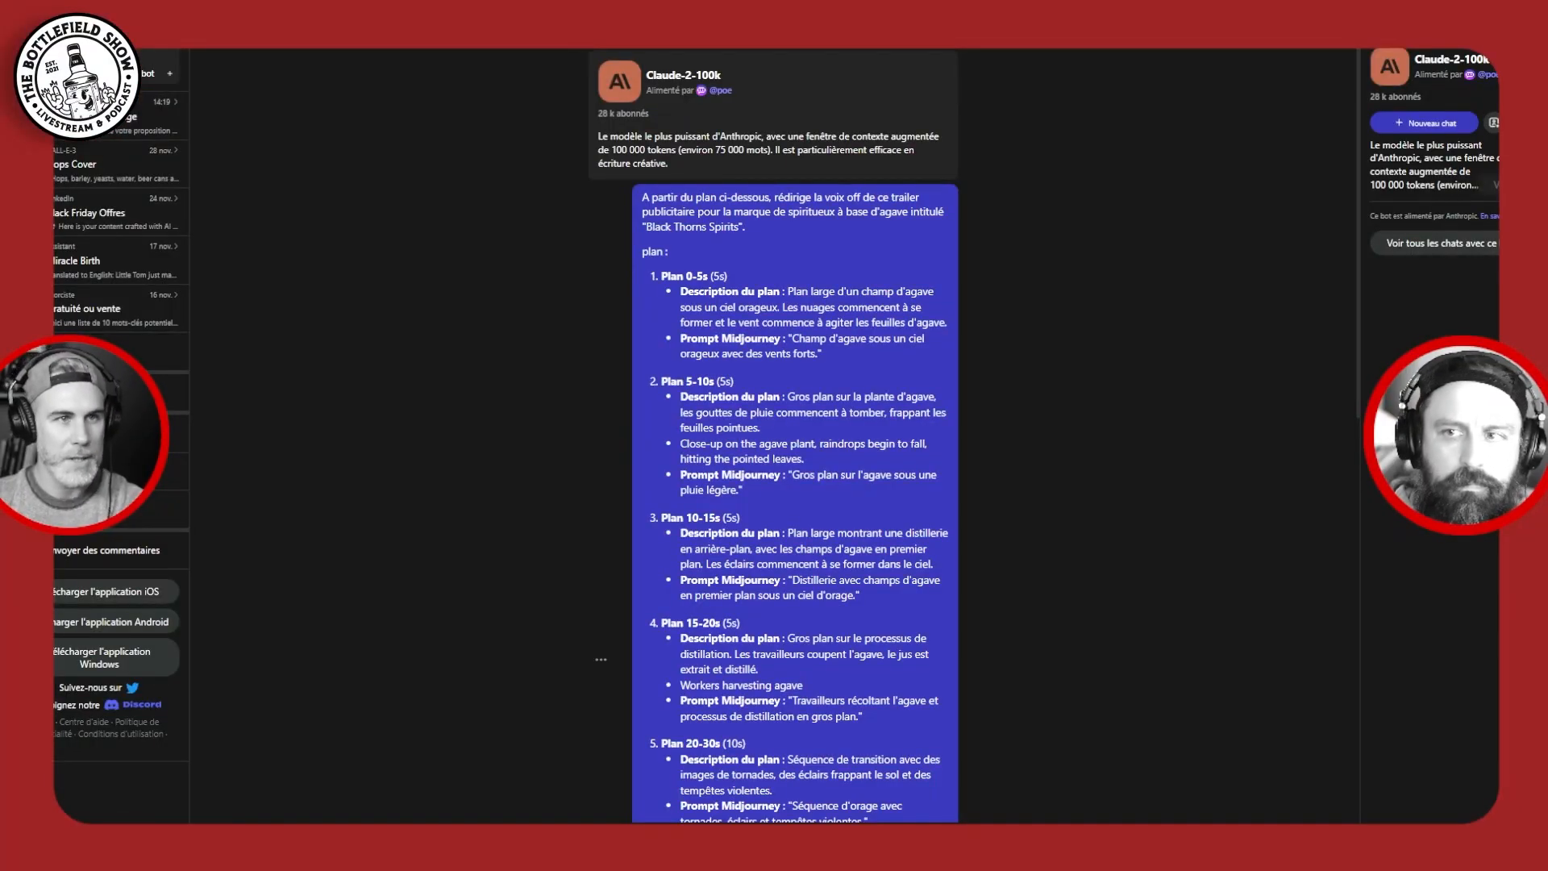
In the Claude-2-100k chat, review the Black Thorns Spirits voice-over request with its pasted shot plan, down to the reply
scroll(773, 436, down, 1)
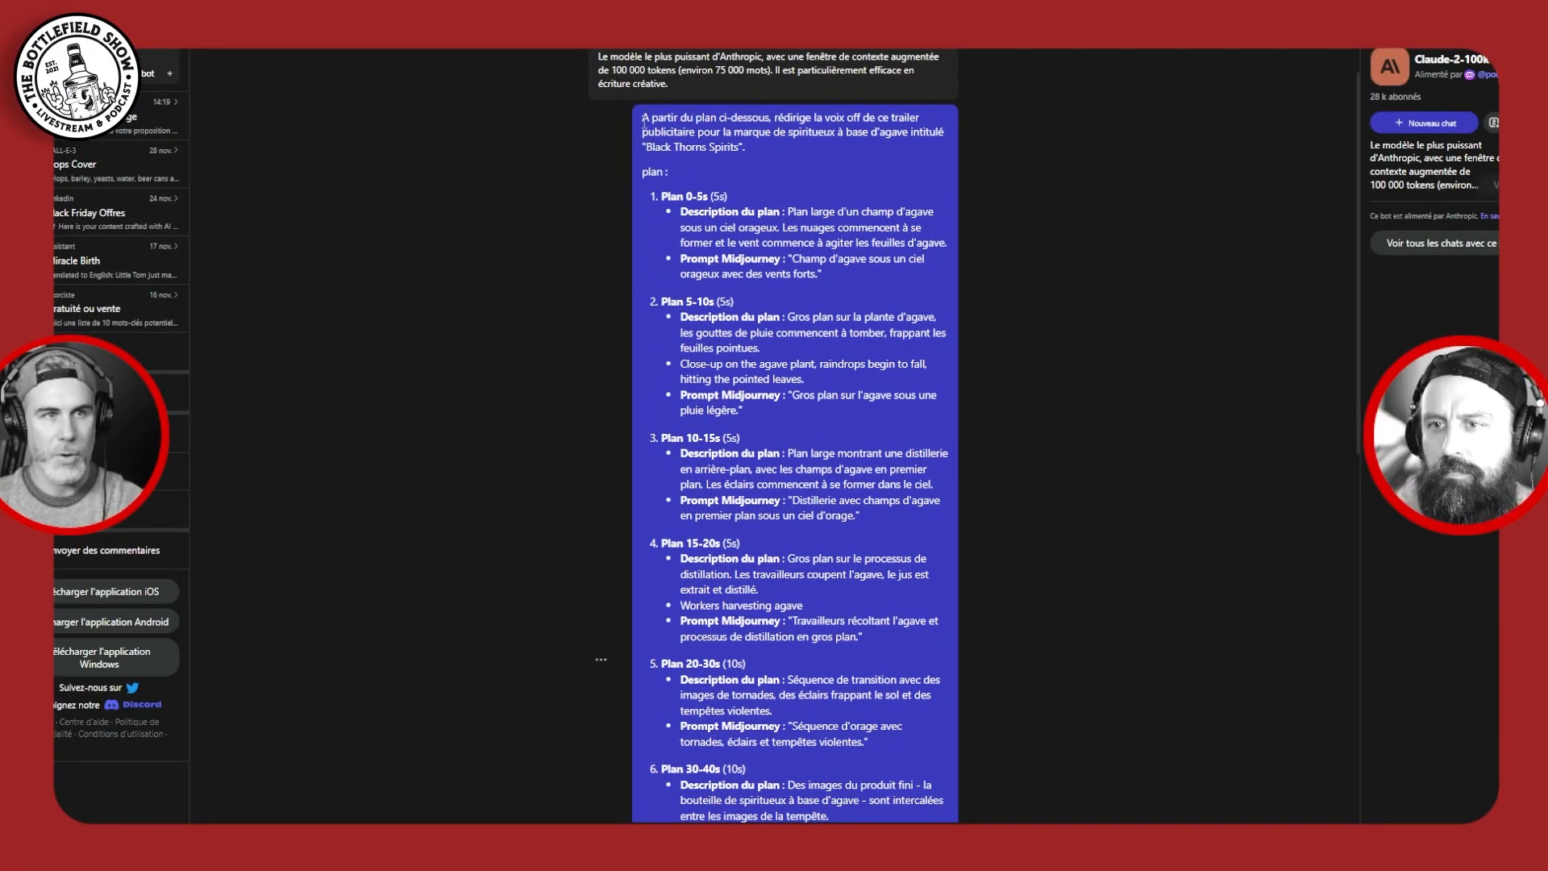
scroll(710, 286, down, 3)
scroll(709, 286, down, 8)
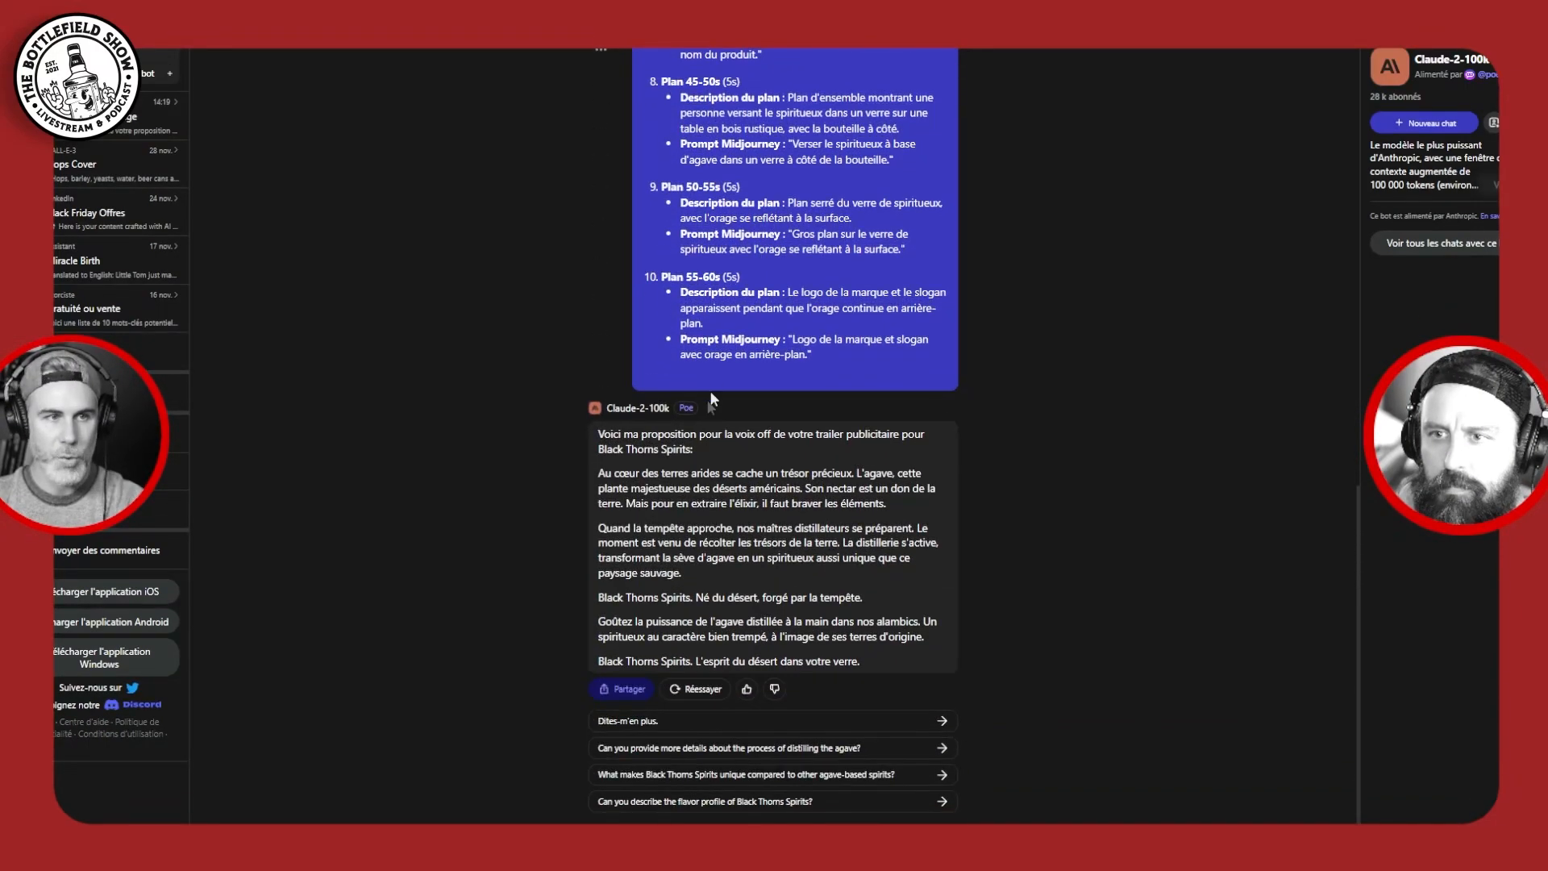
scroll(713, 389, up, 13)
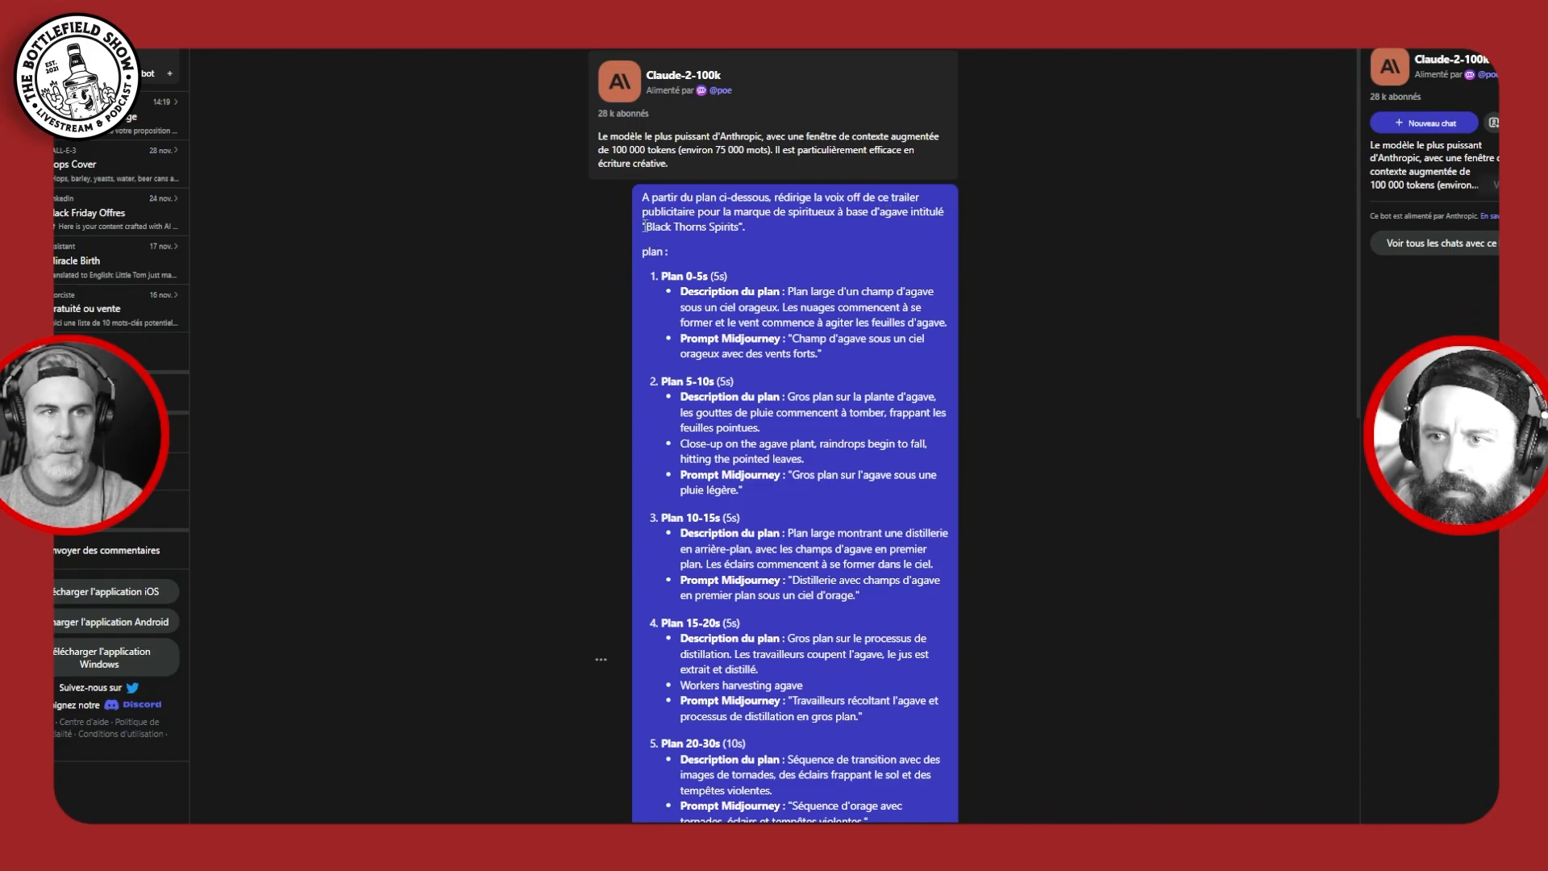
scroll(539, 323, down, 15)
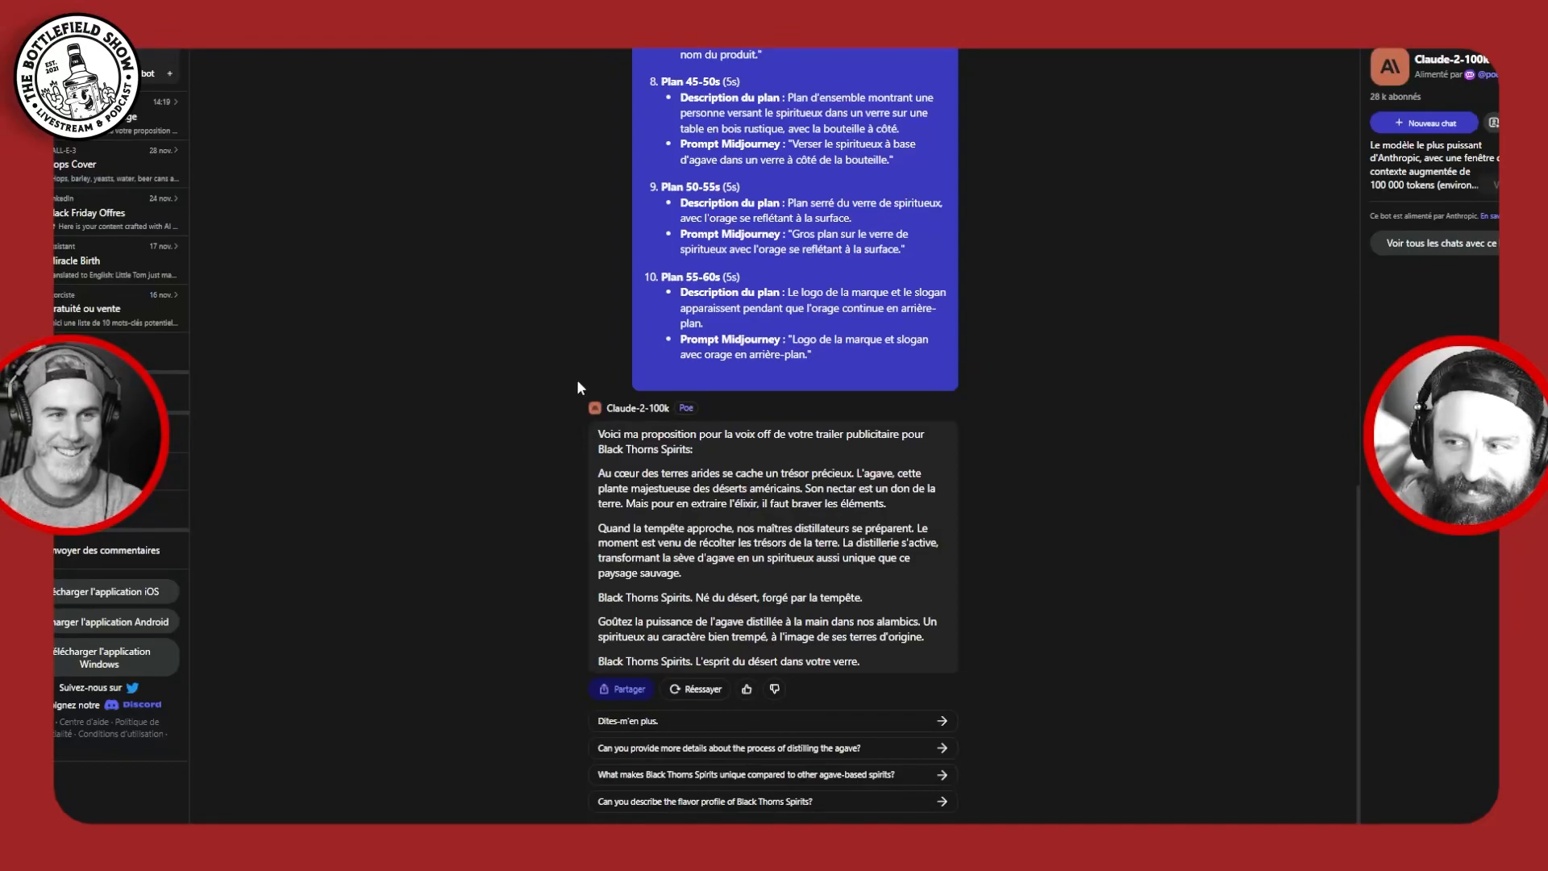
Read Claude's proposed voice-over for the Black Thorns Spirits trailer, highlighting its main passages and closing lines
drag(605, 449, 695, 452)
click(767, 480)
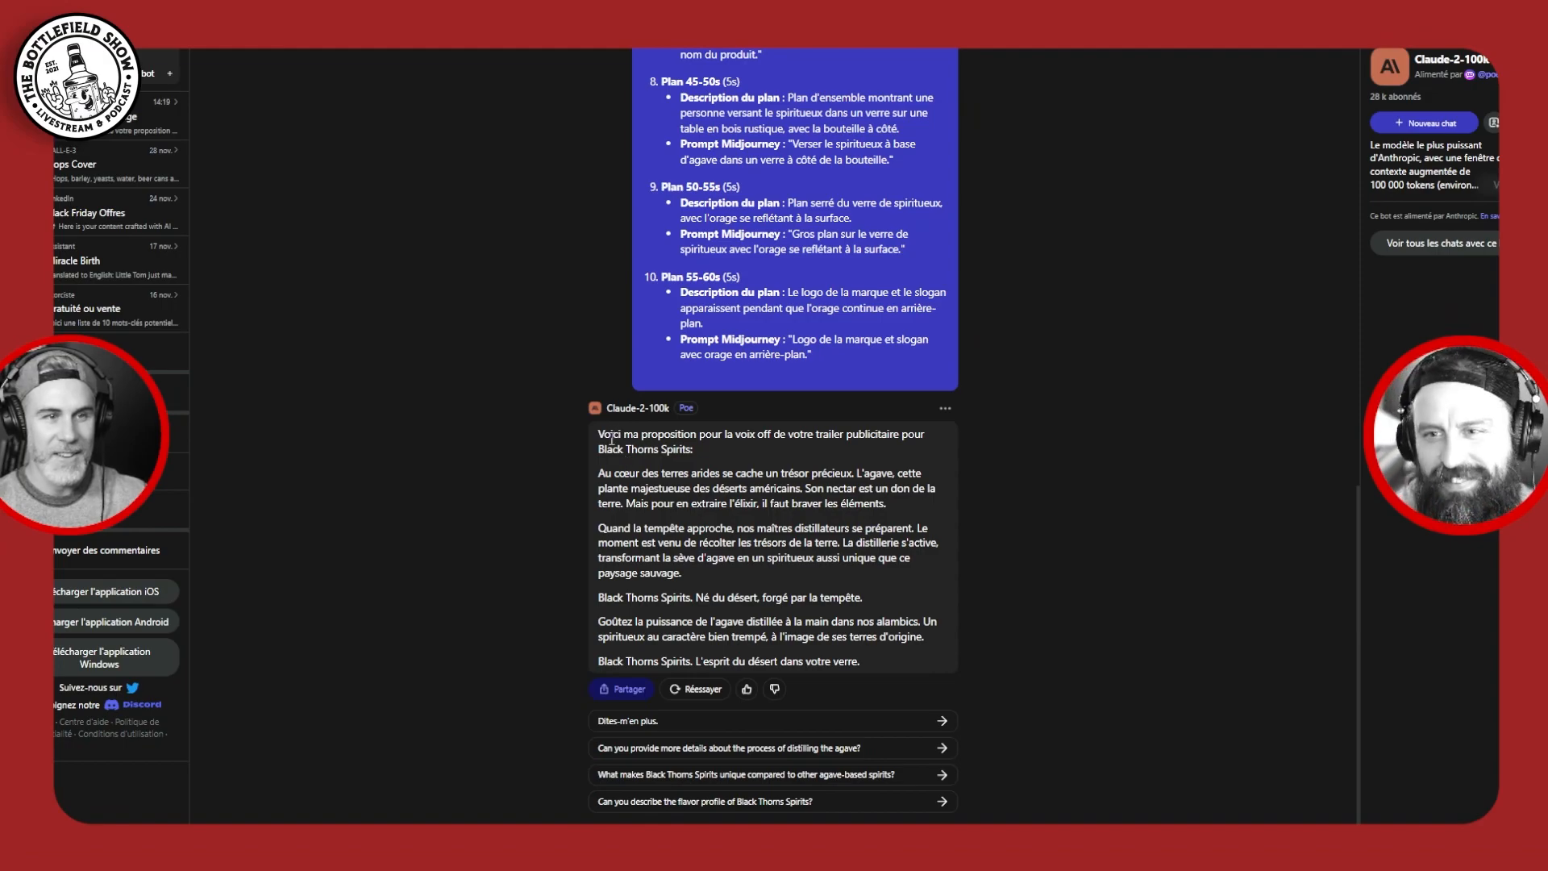
drag(599, 435, 734, 446)
click(798, 443)
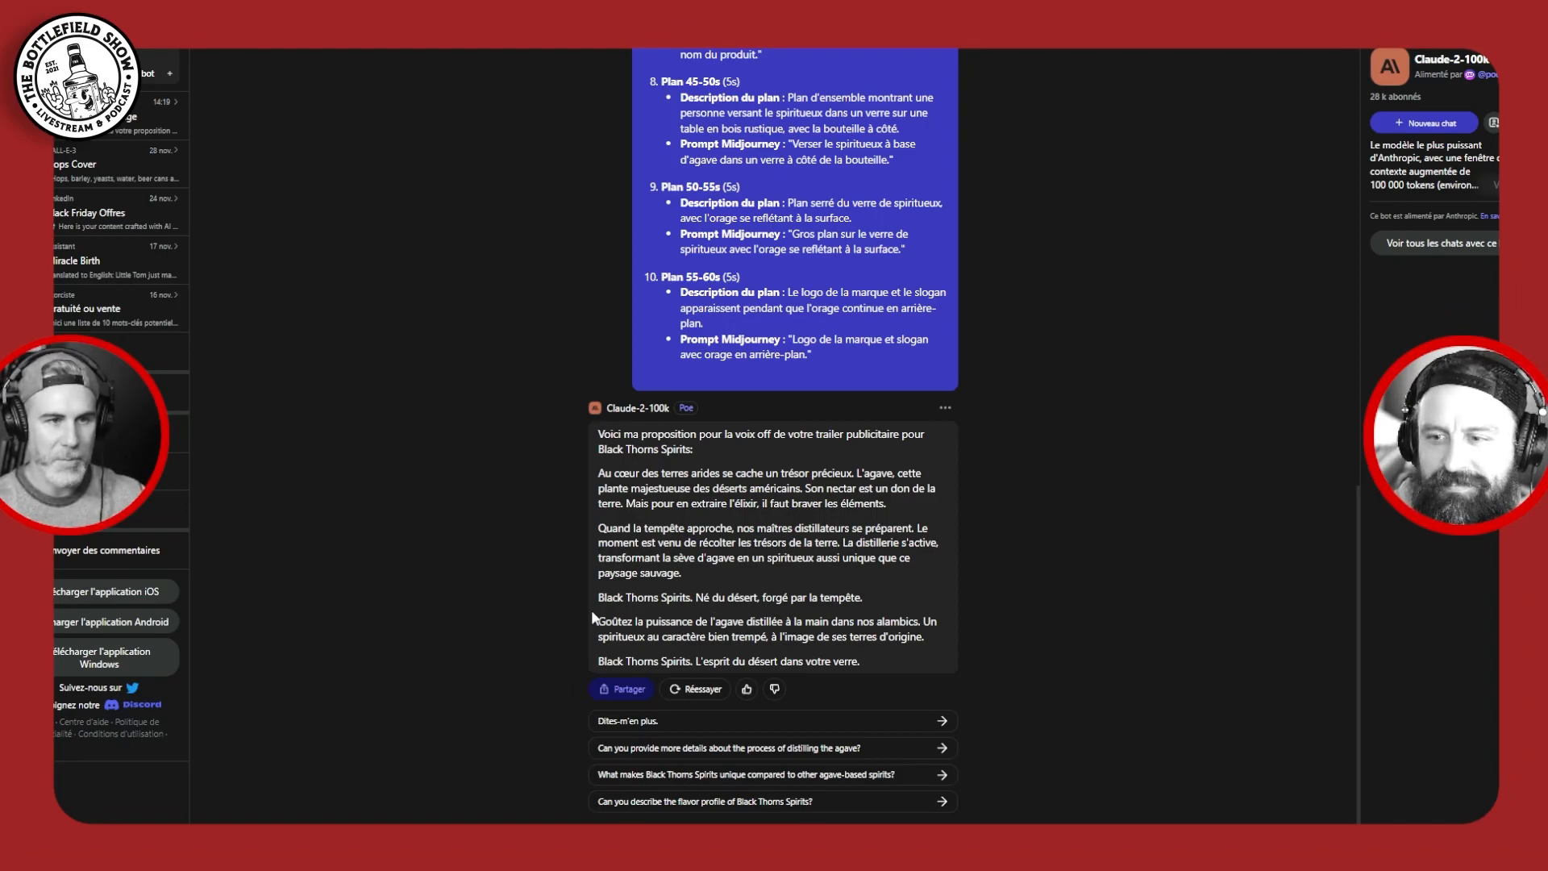
drag(598, 621, 755, 620)
click(861, 613)
drag(868, 600, 598, 474)
click(720, 622)
drag(598, 622, 924, 637)
click(859, 653)
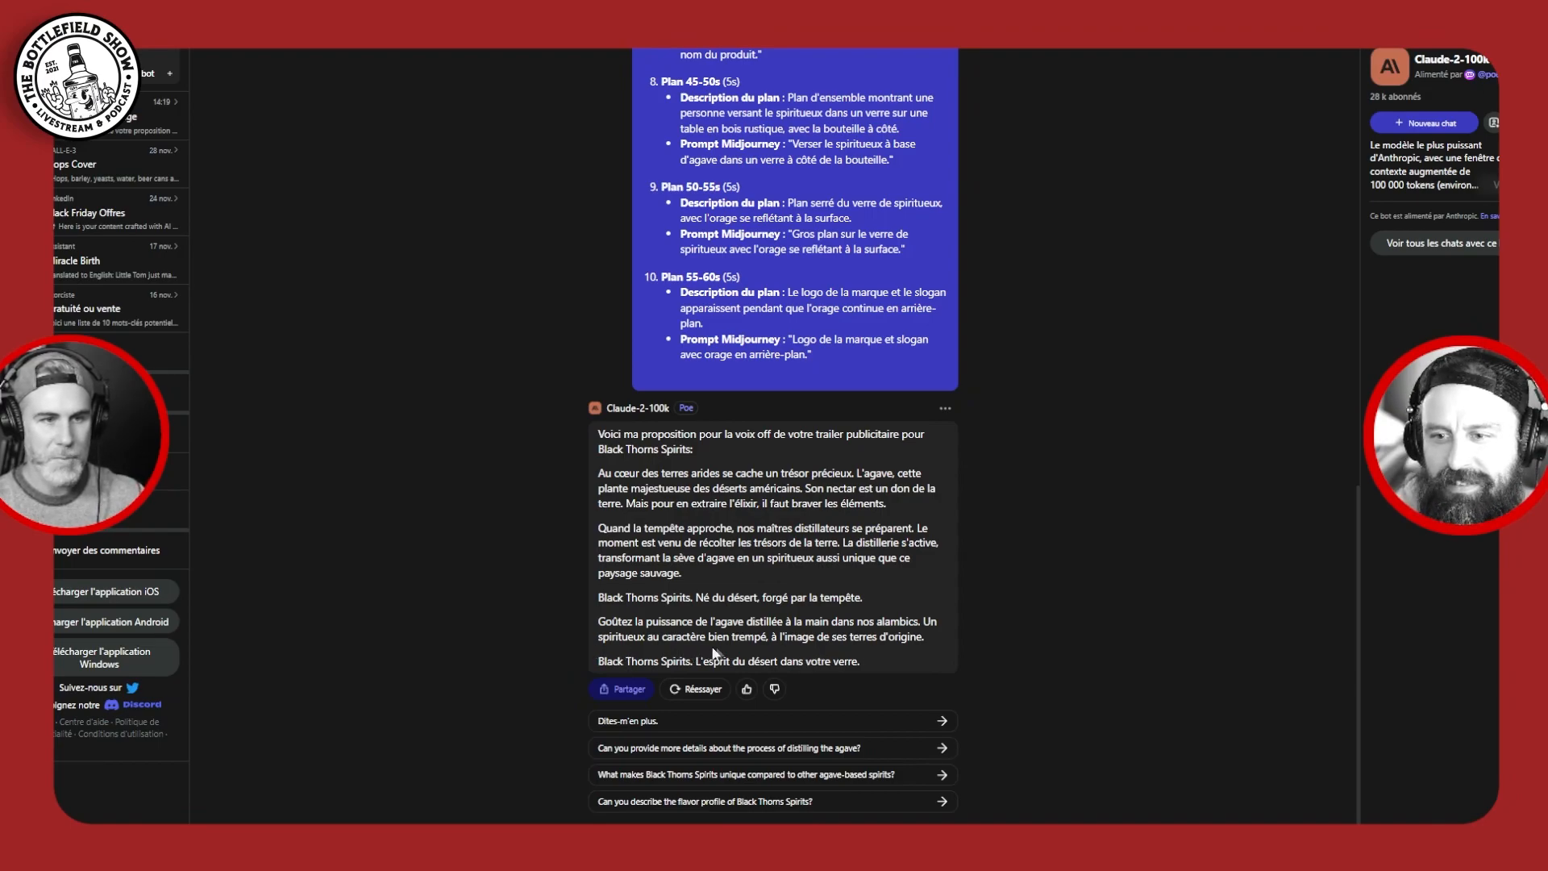
drag(874, 661, 598, 620)
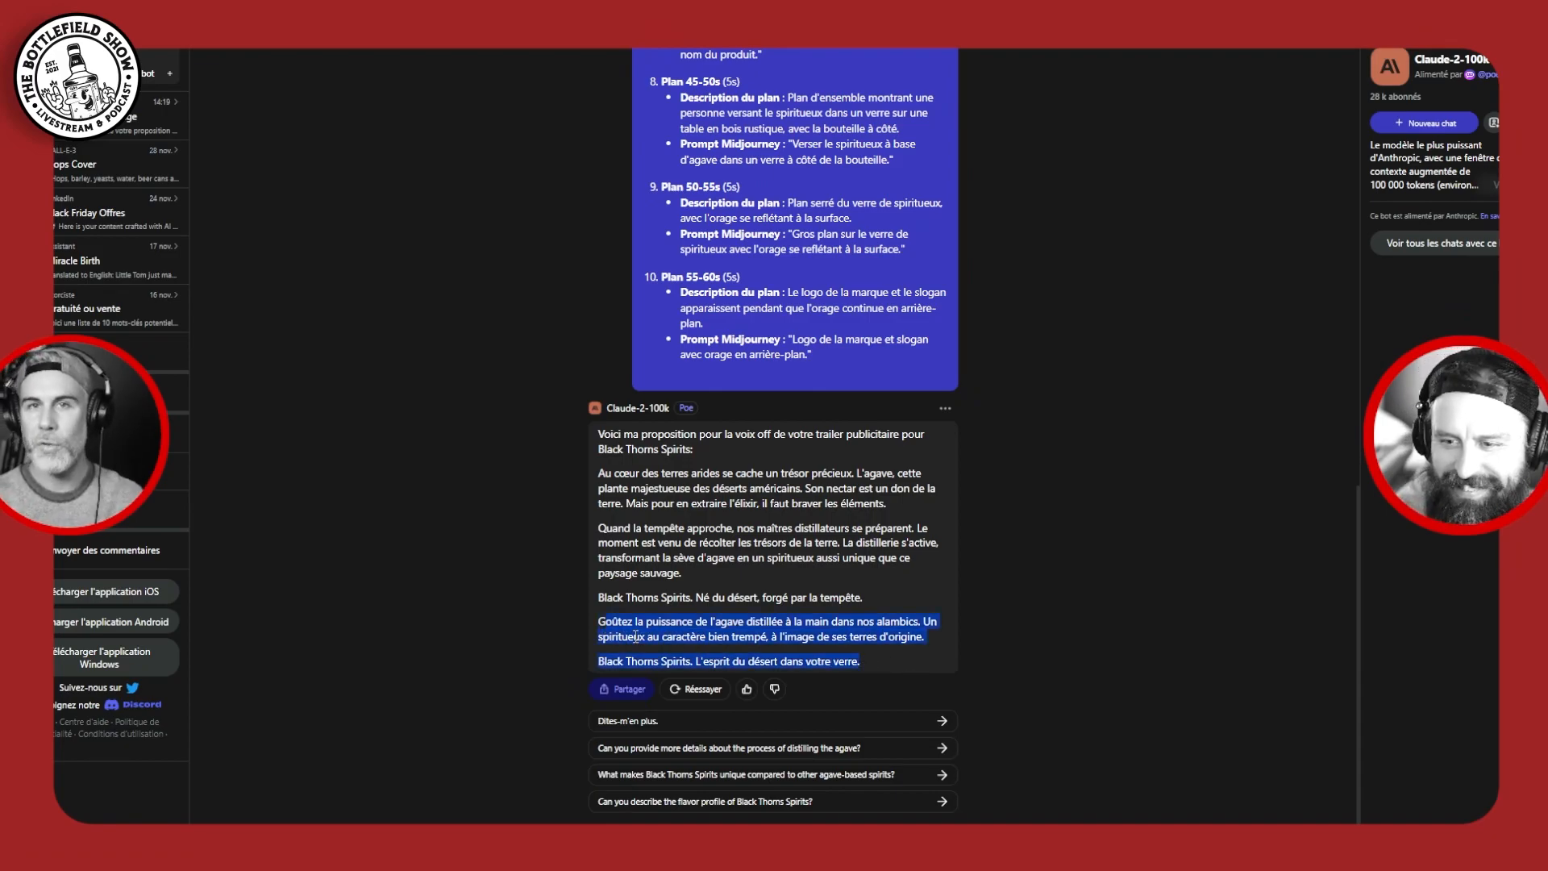
click(737, 592)
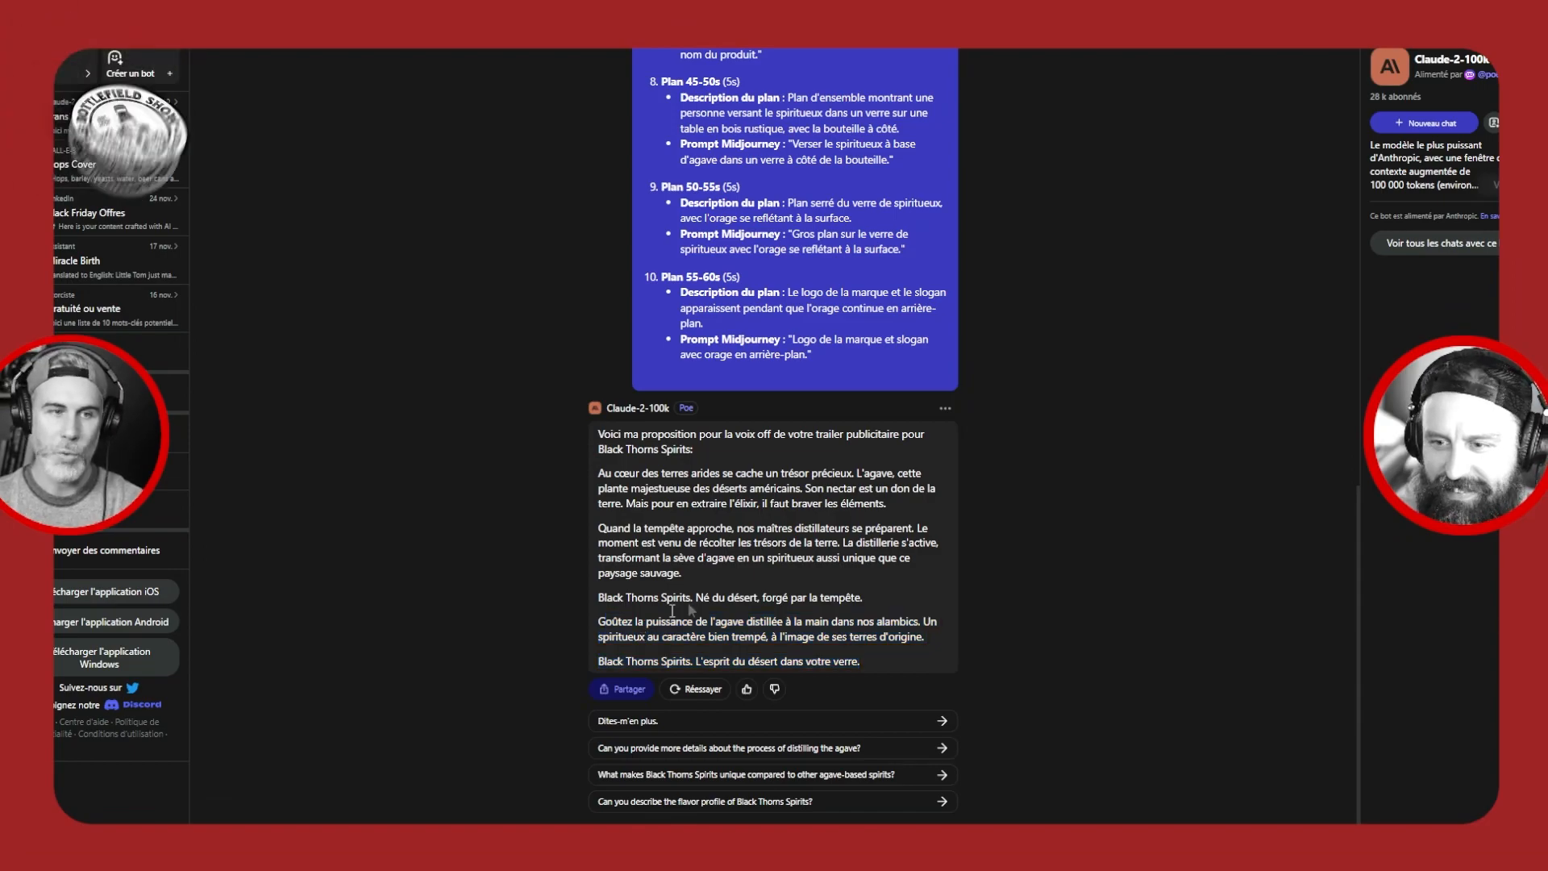
drag(861, 596, 719, 475)
click(718, 476)
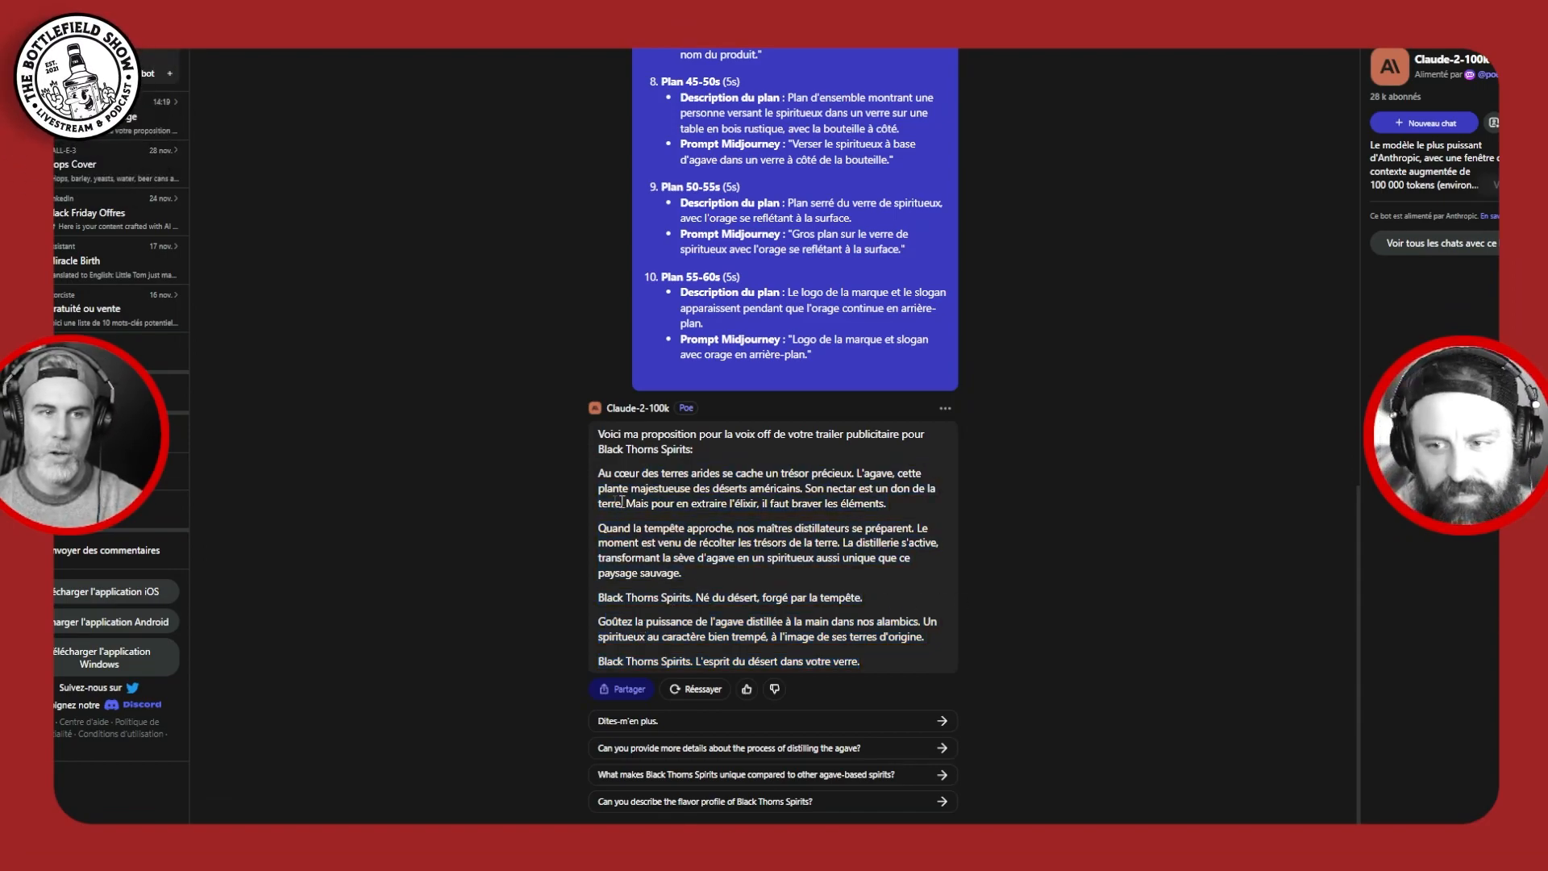
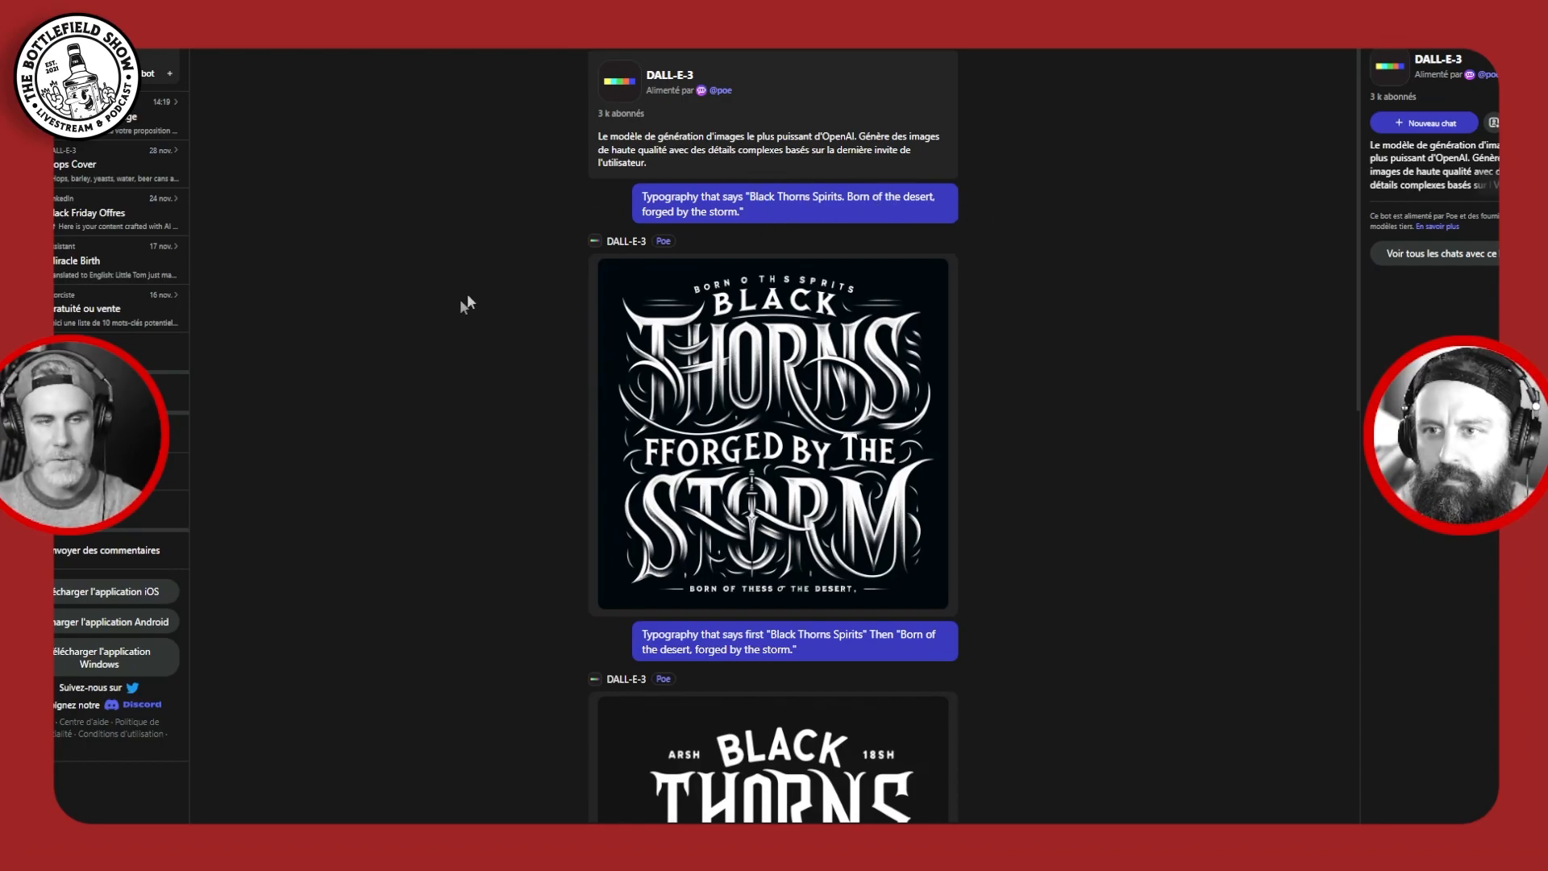
Enlarge the first Black Thorns typography image in the DALL-E-3 chat to inspect its lettering
click(776, 404)
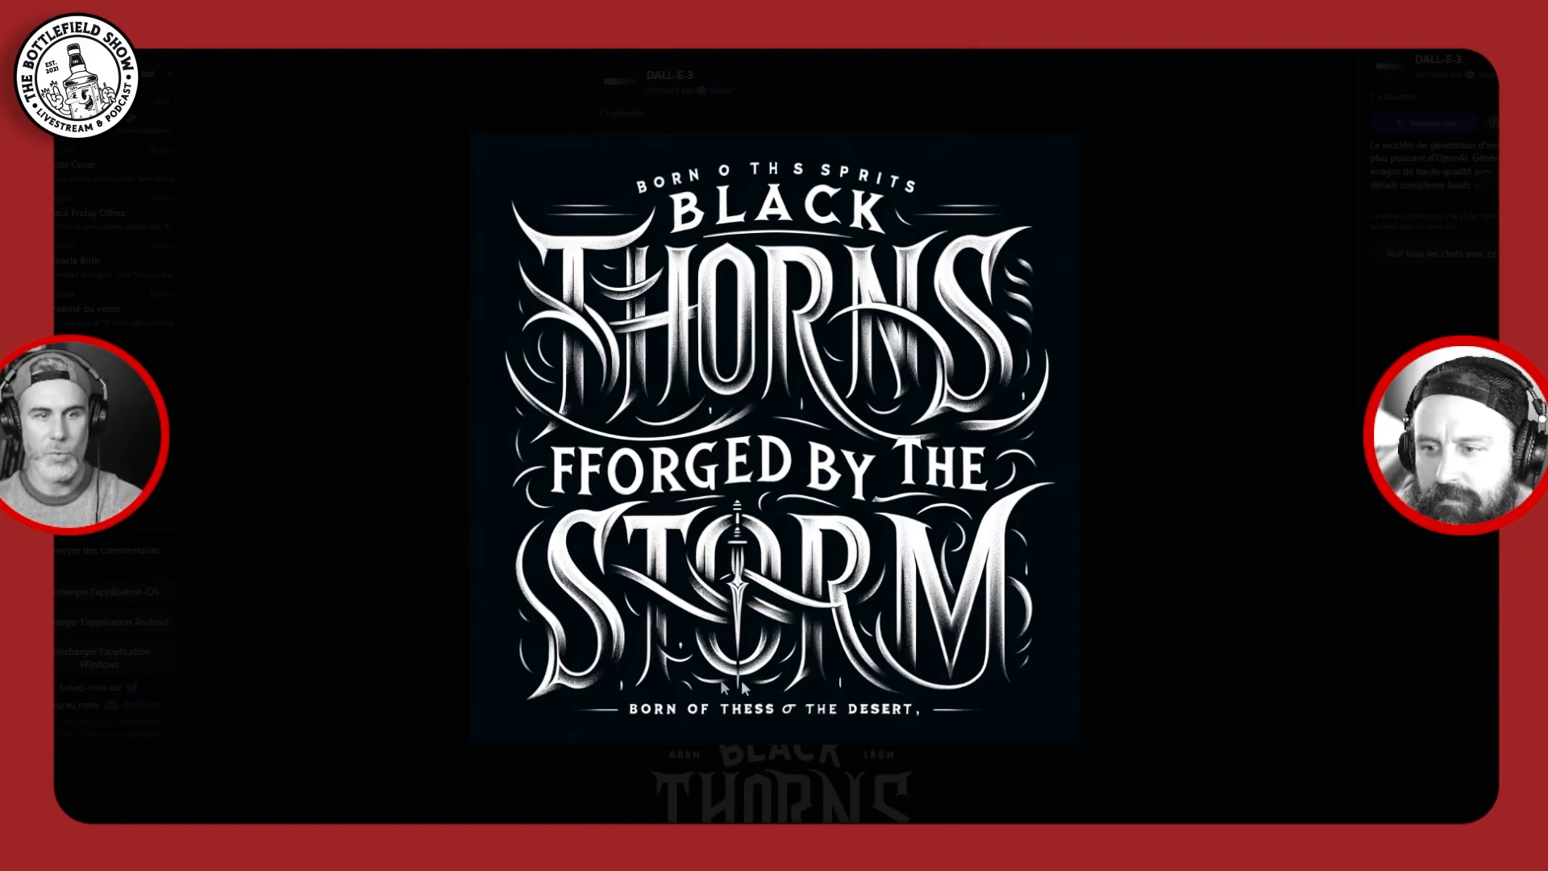
Close the enlarged image and enlarge the second typography result, the white Black Thorns lettering on a plain black background
click(1153, 580)
scroll(968, 427, down, 3)
scroll(961, 408, down, 3)
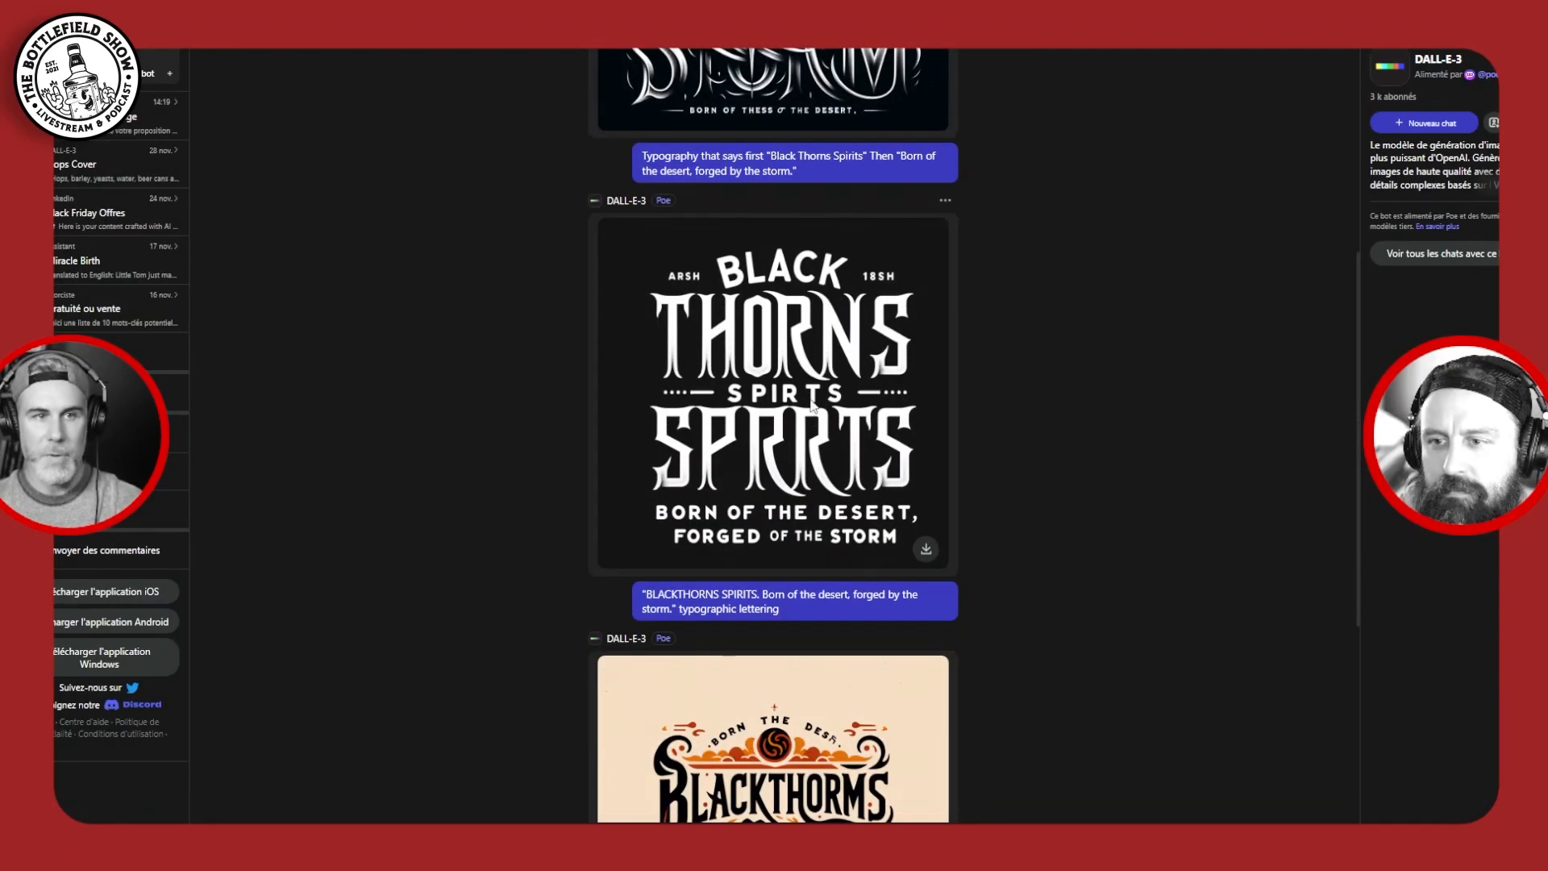
click(922, 484)
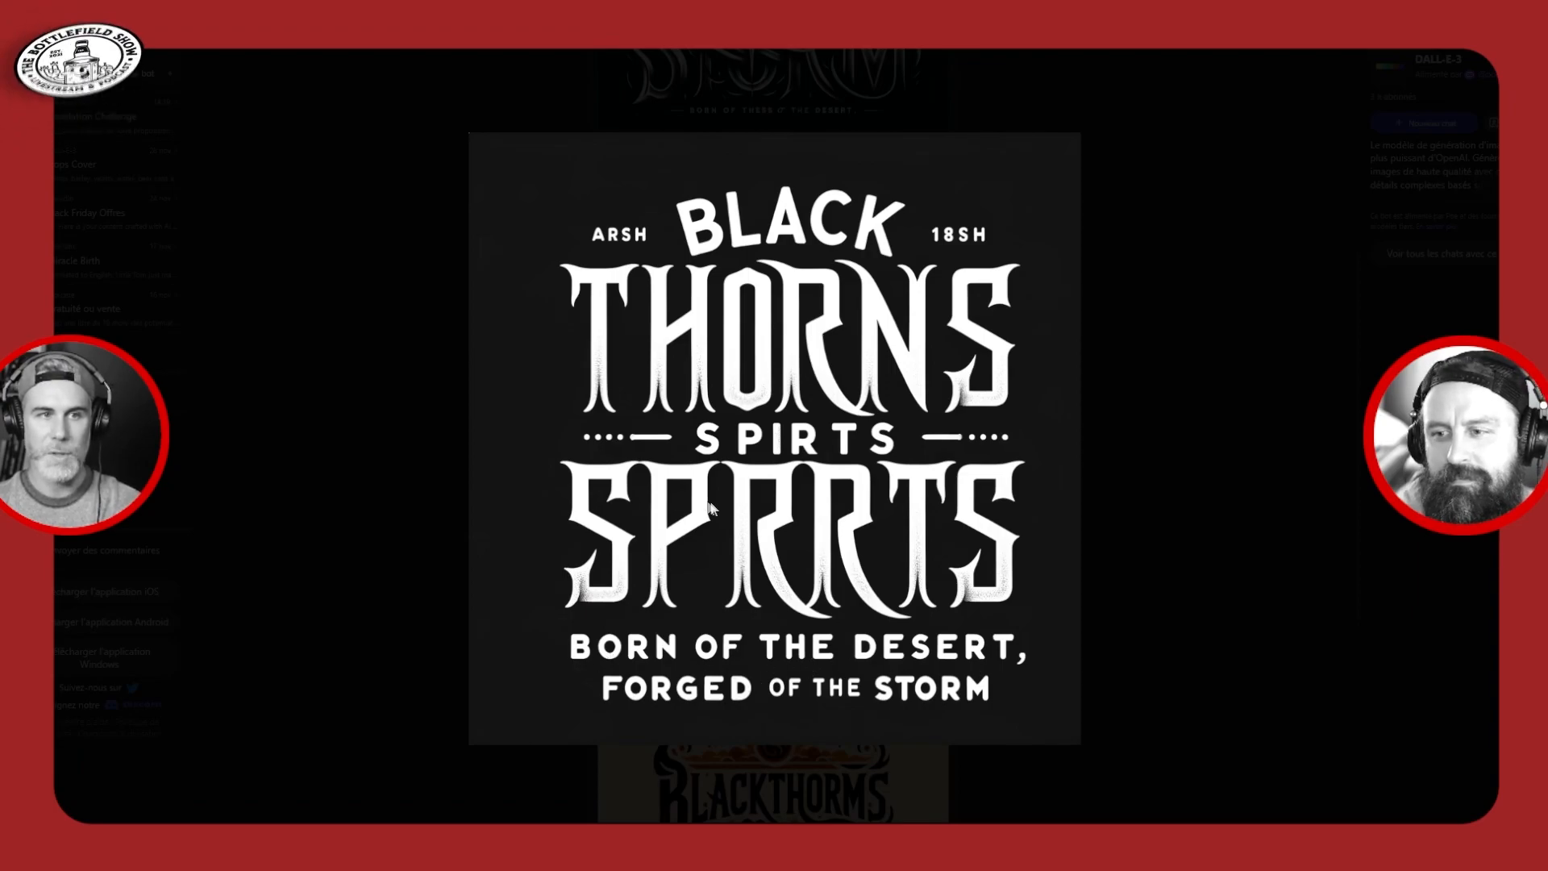
Enlarge the third typography result, the cream-coloured vintage label design, to inspect its lettering, and close it
click(1120, 550)
scroll(895, 322, down, 1)
scroll(897, 321, down, 3)
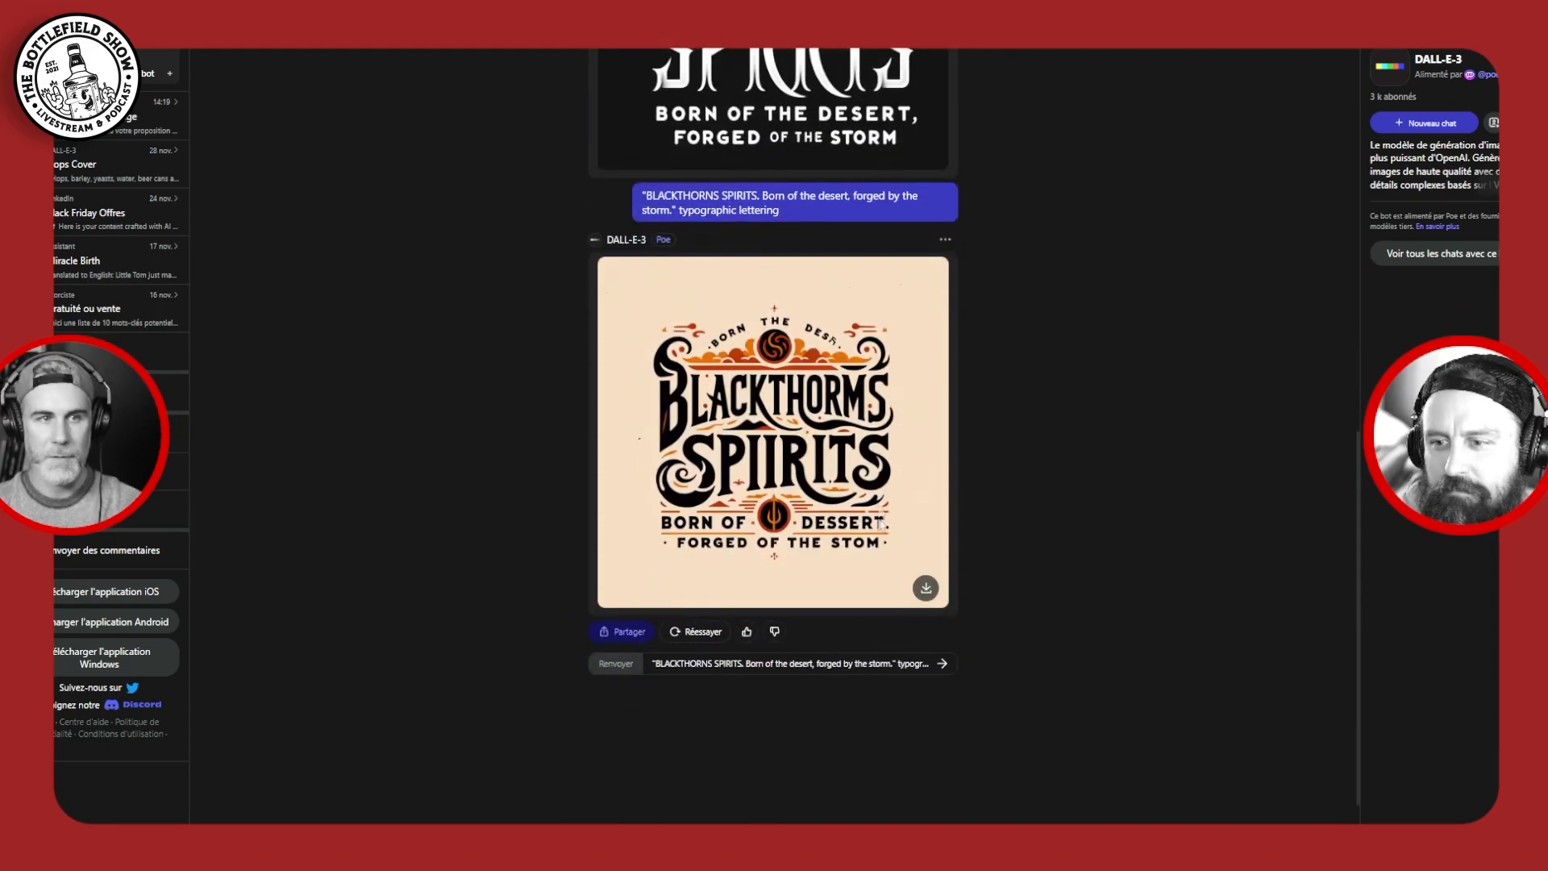
click(907, 346)
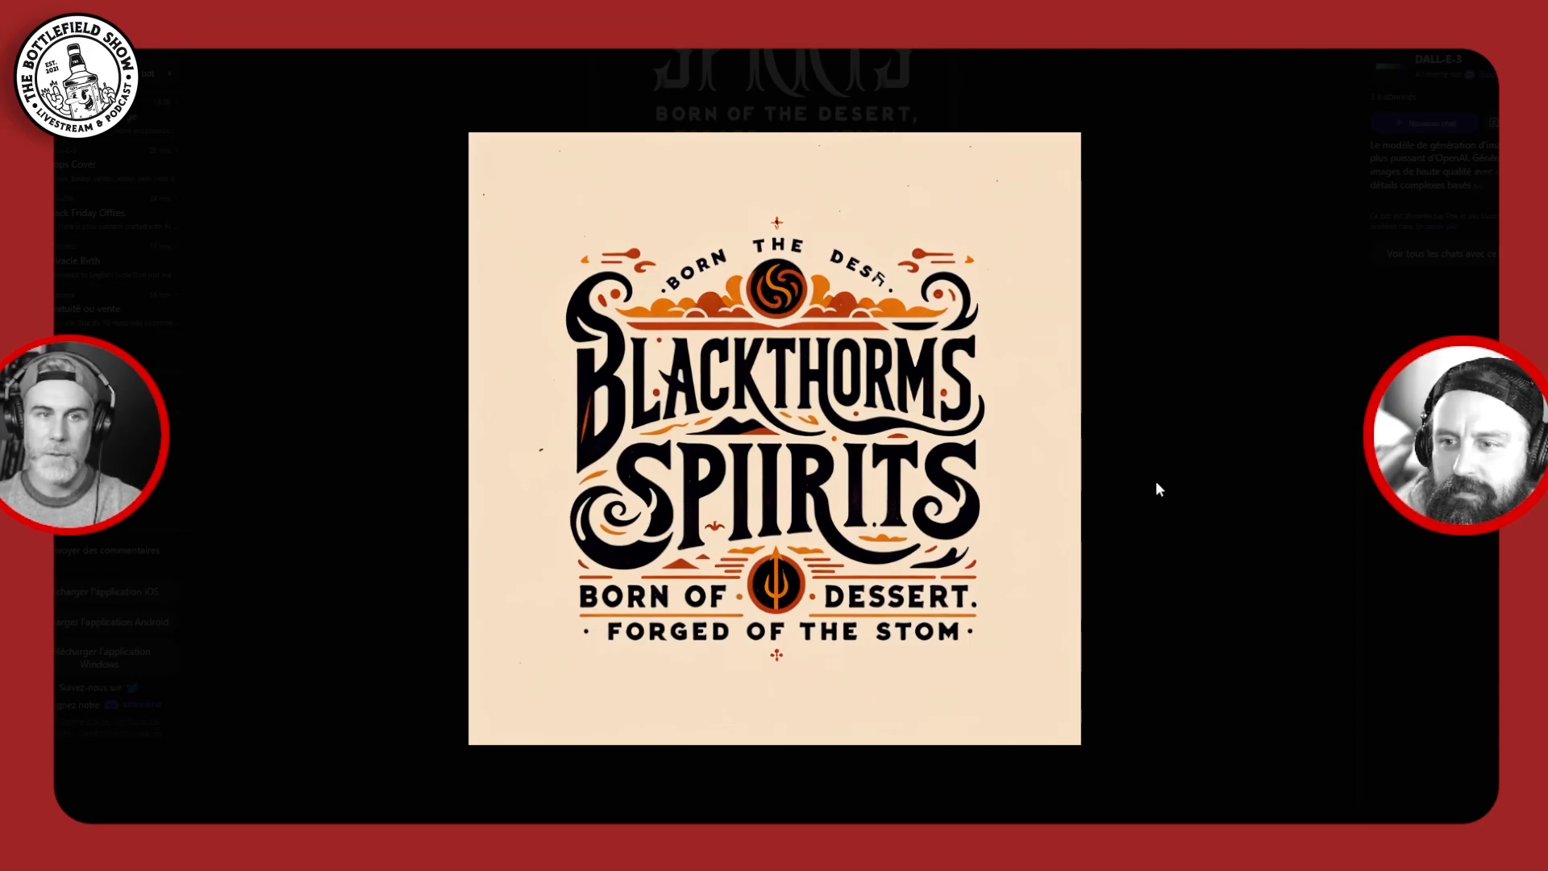
click(1108, 520)
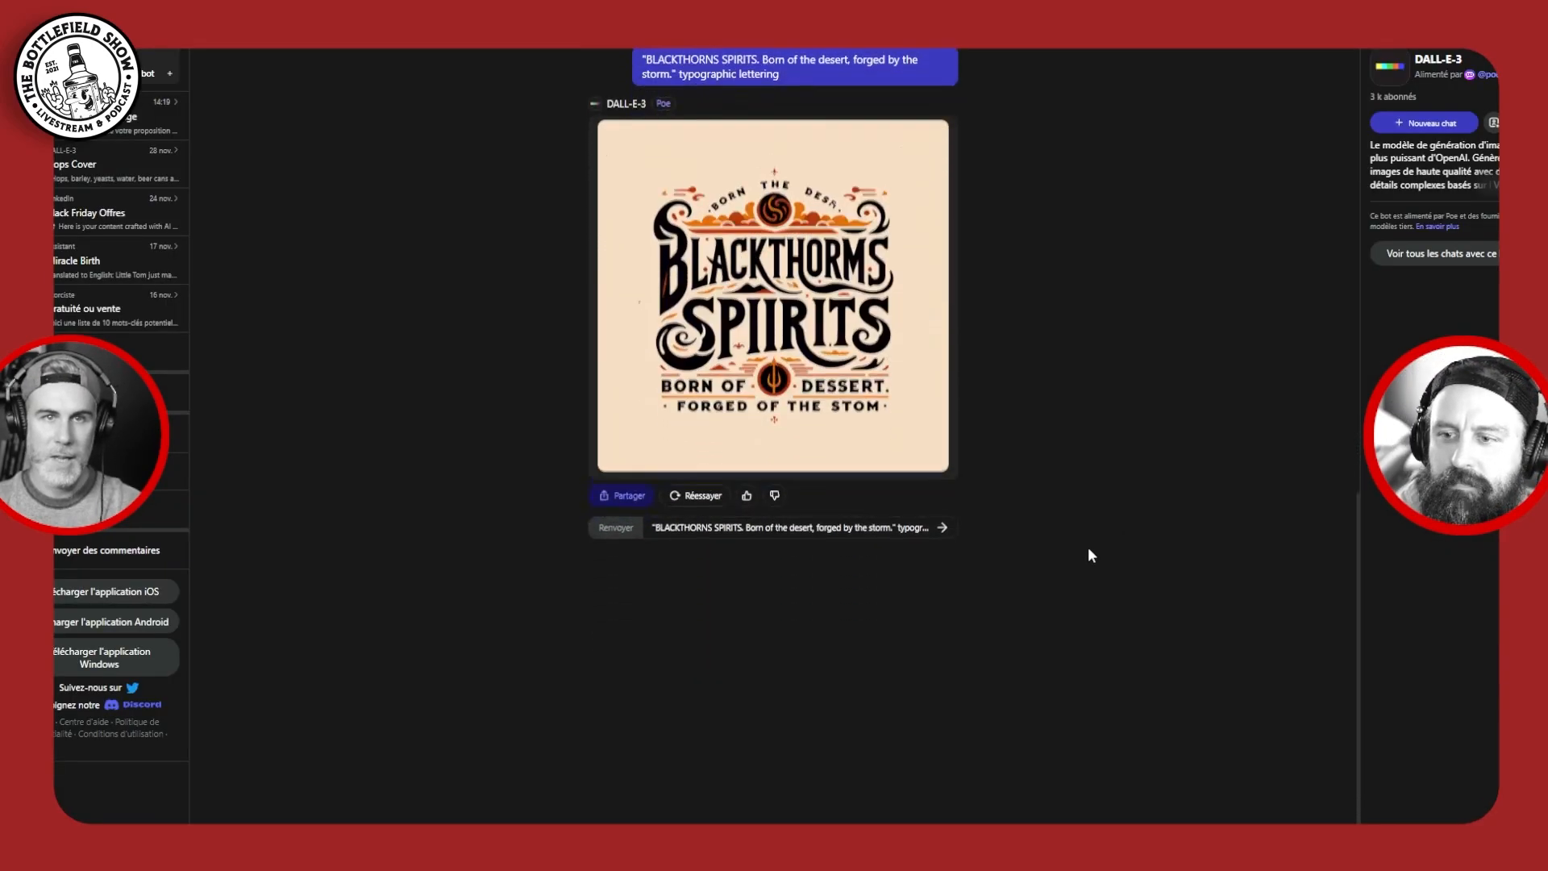
Return to the first typography result, with the sword and storm lettering, enlarge it once more and close it
scroll(1087, 547, up, 10)
scroll(1087, 563, up, 3)
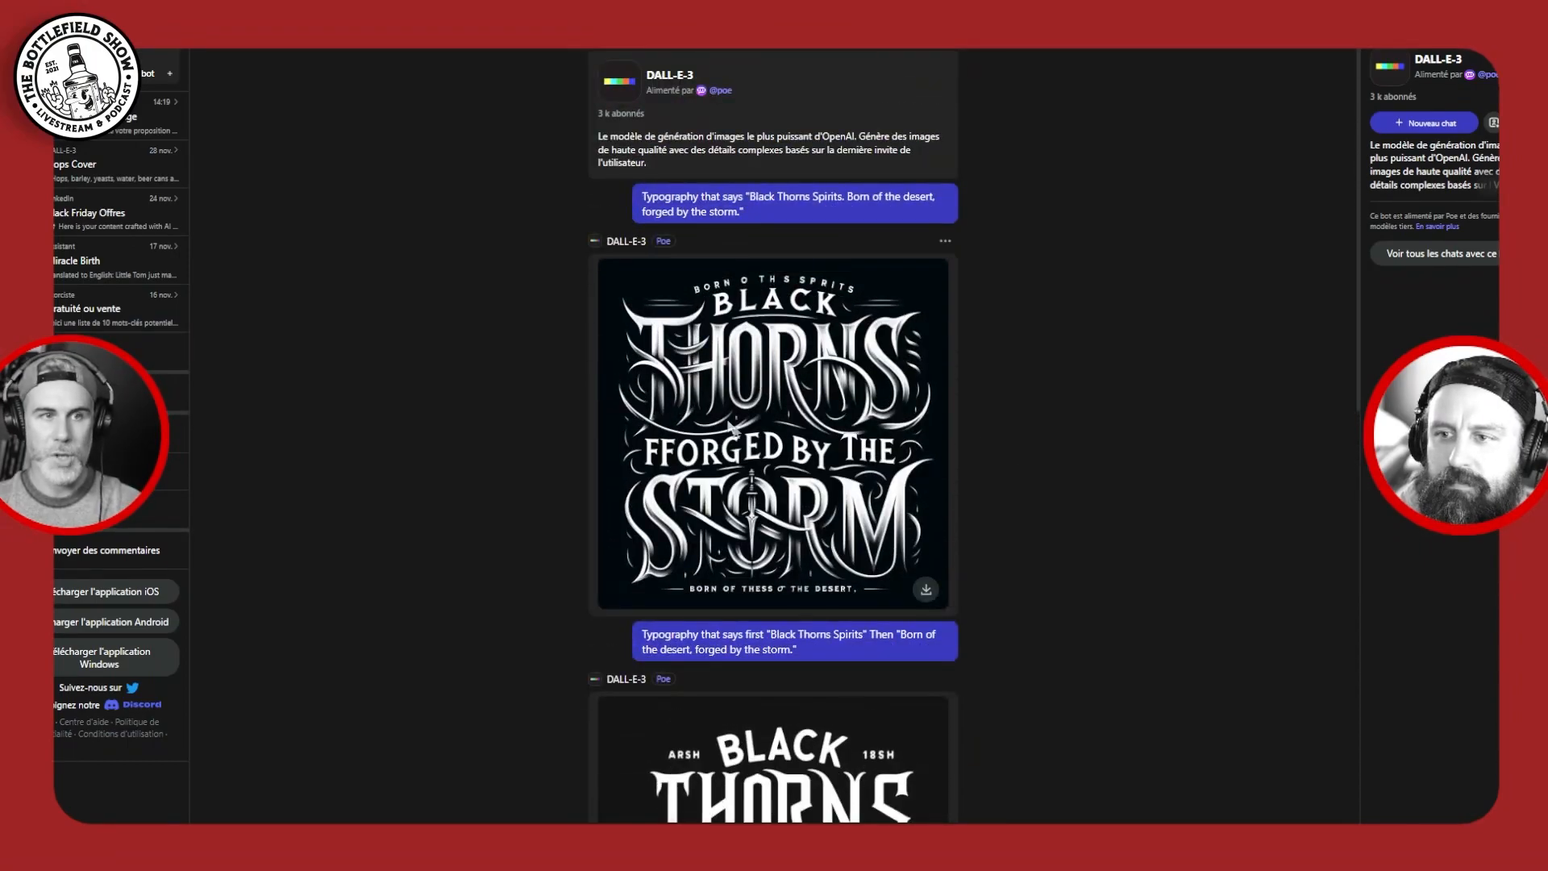
click(786, 446)
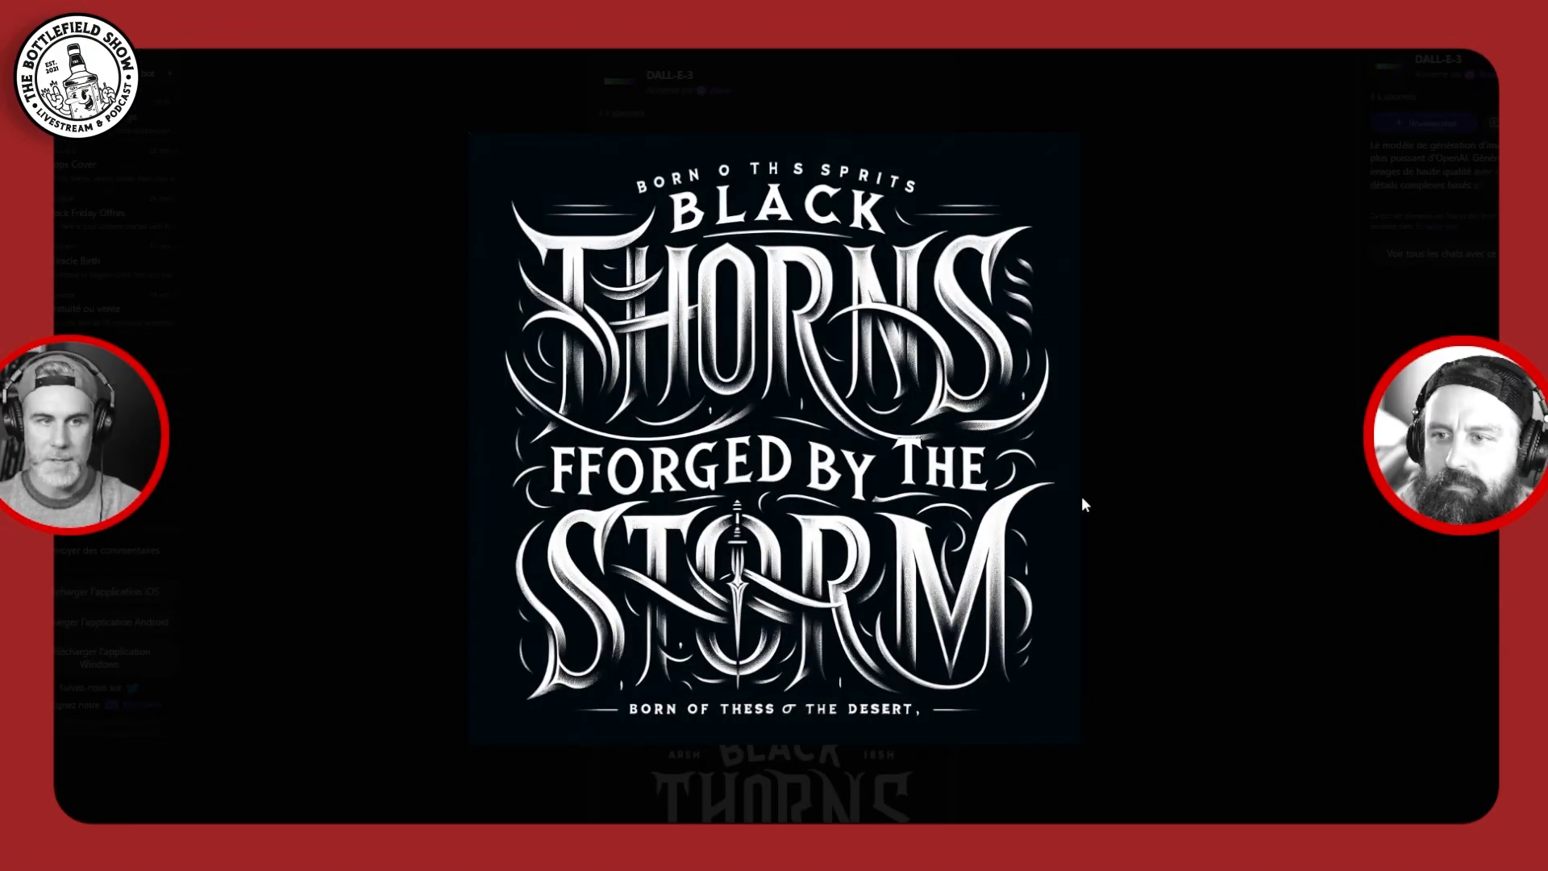
click(1120, 507)
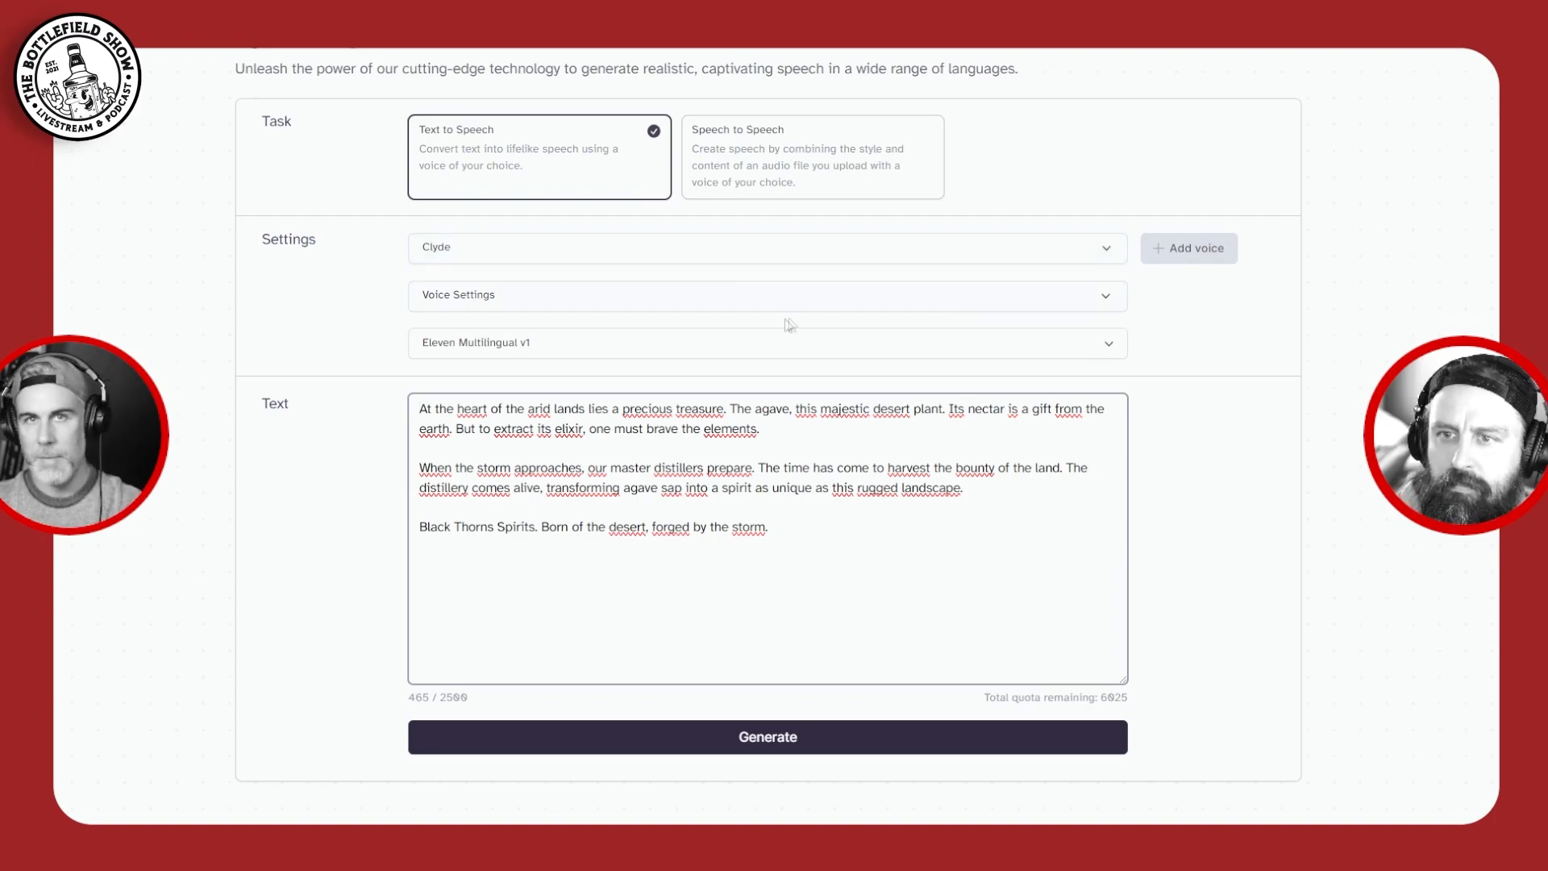
Switch to ElevenLabs and review the English Black Thorns Spirits text and the voice settings in the Text to Speech form
drag(805, 533, 403, 429)
click(777, 550)
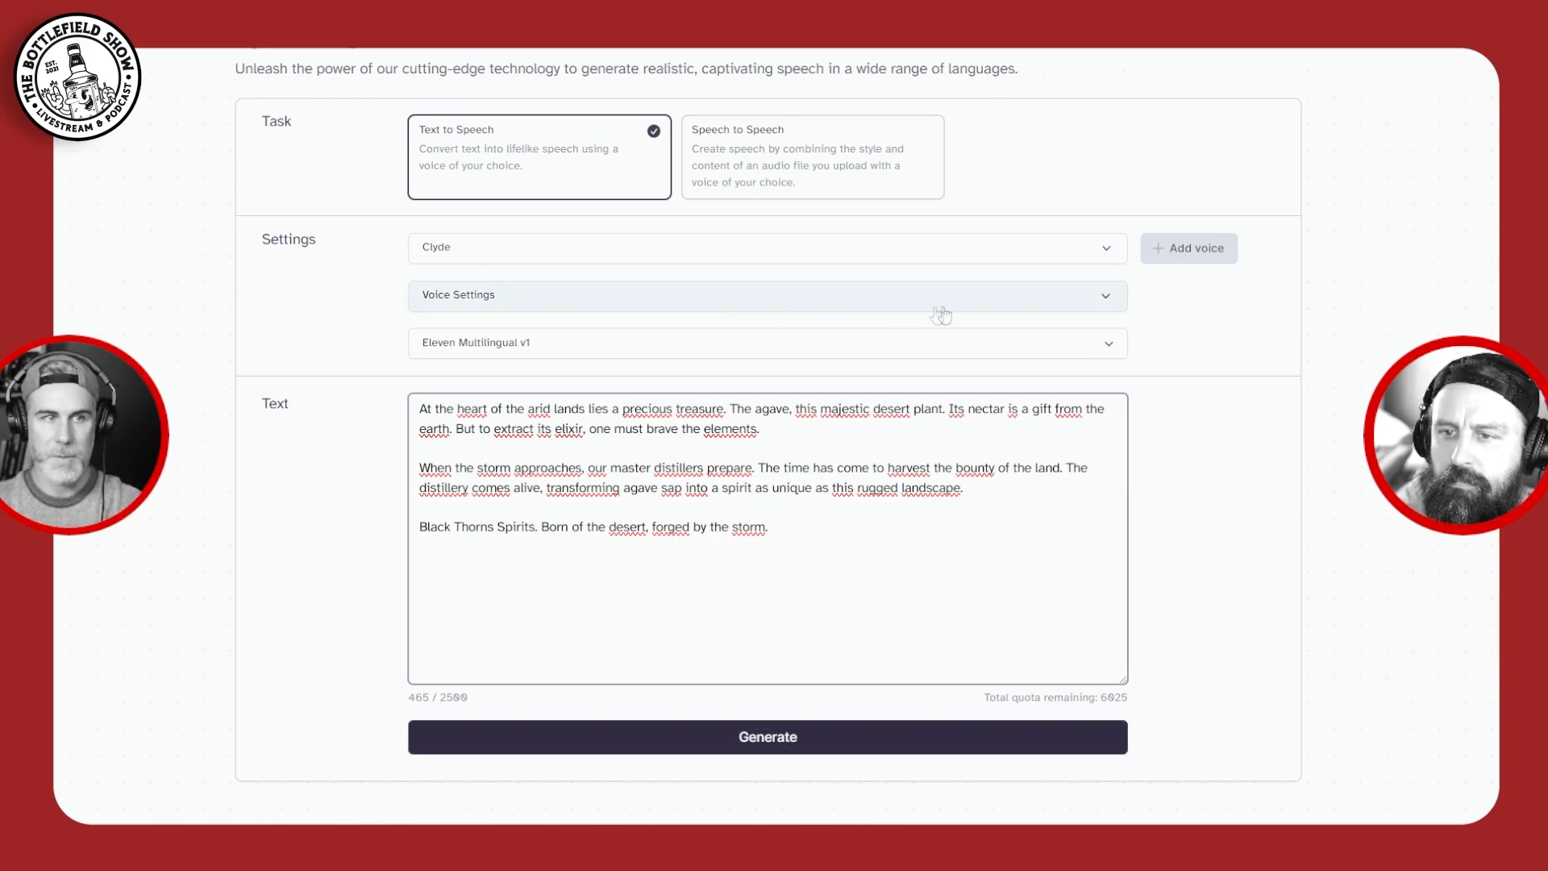
click(610, 300)
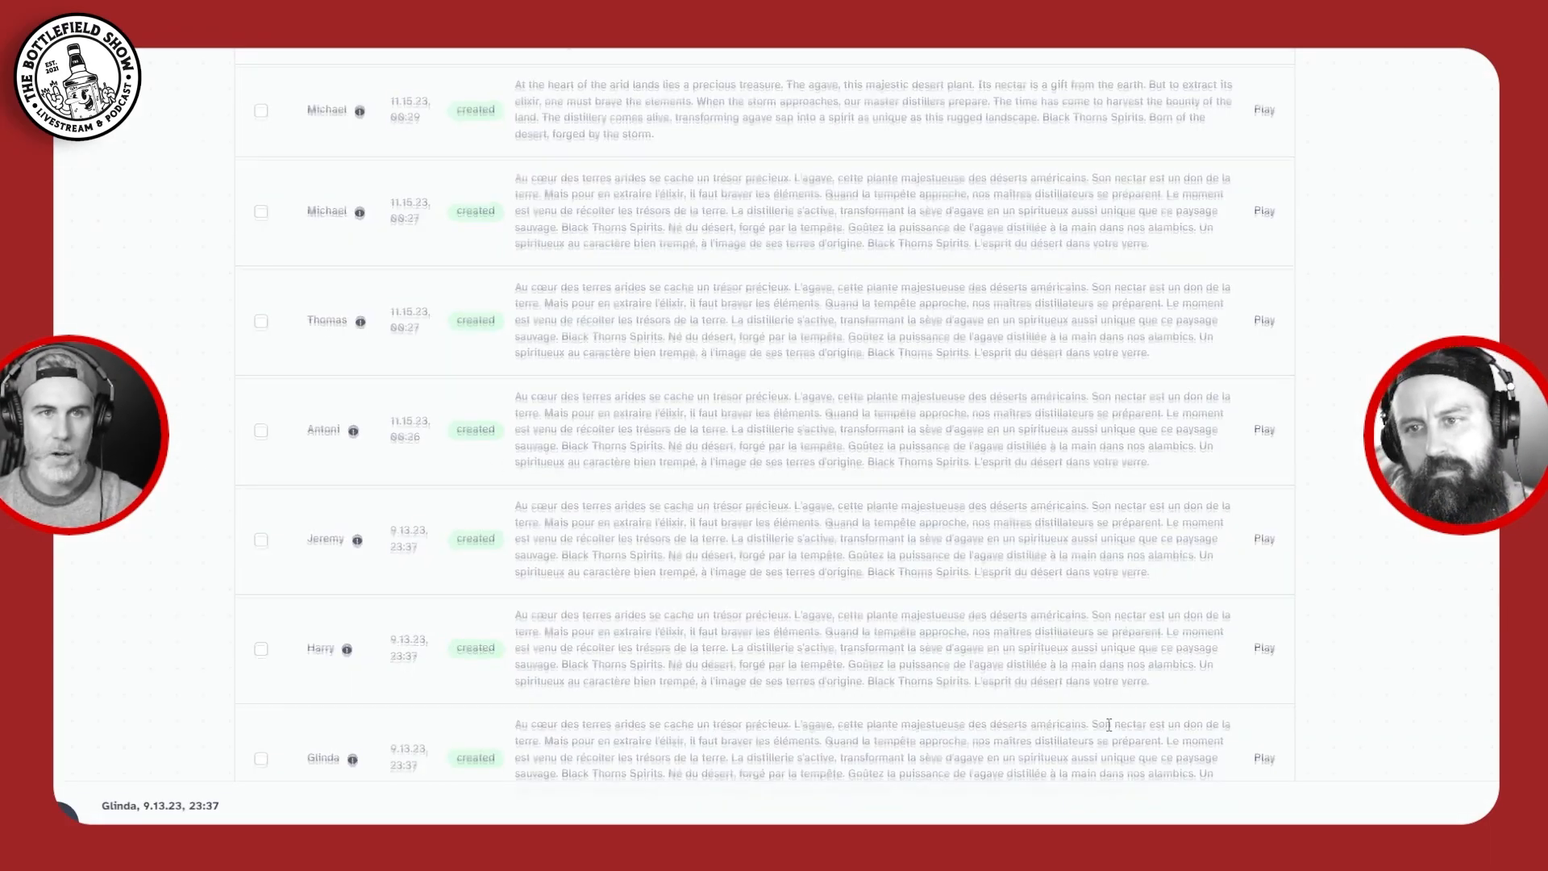
In the list of generated samples, play the French voice-overs by the Glinda, Harry and Jeremy voices to compare them
scroll(1106, 718, up, 2)
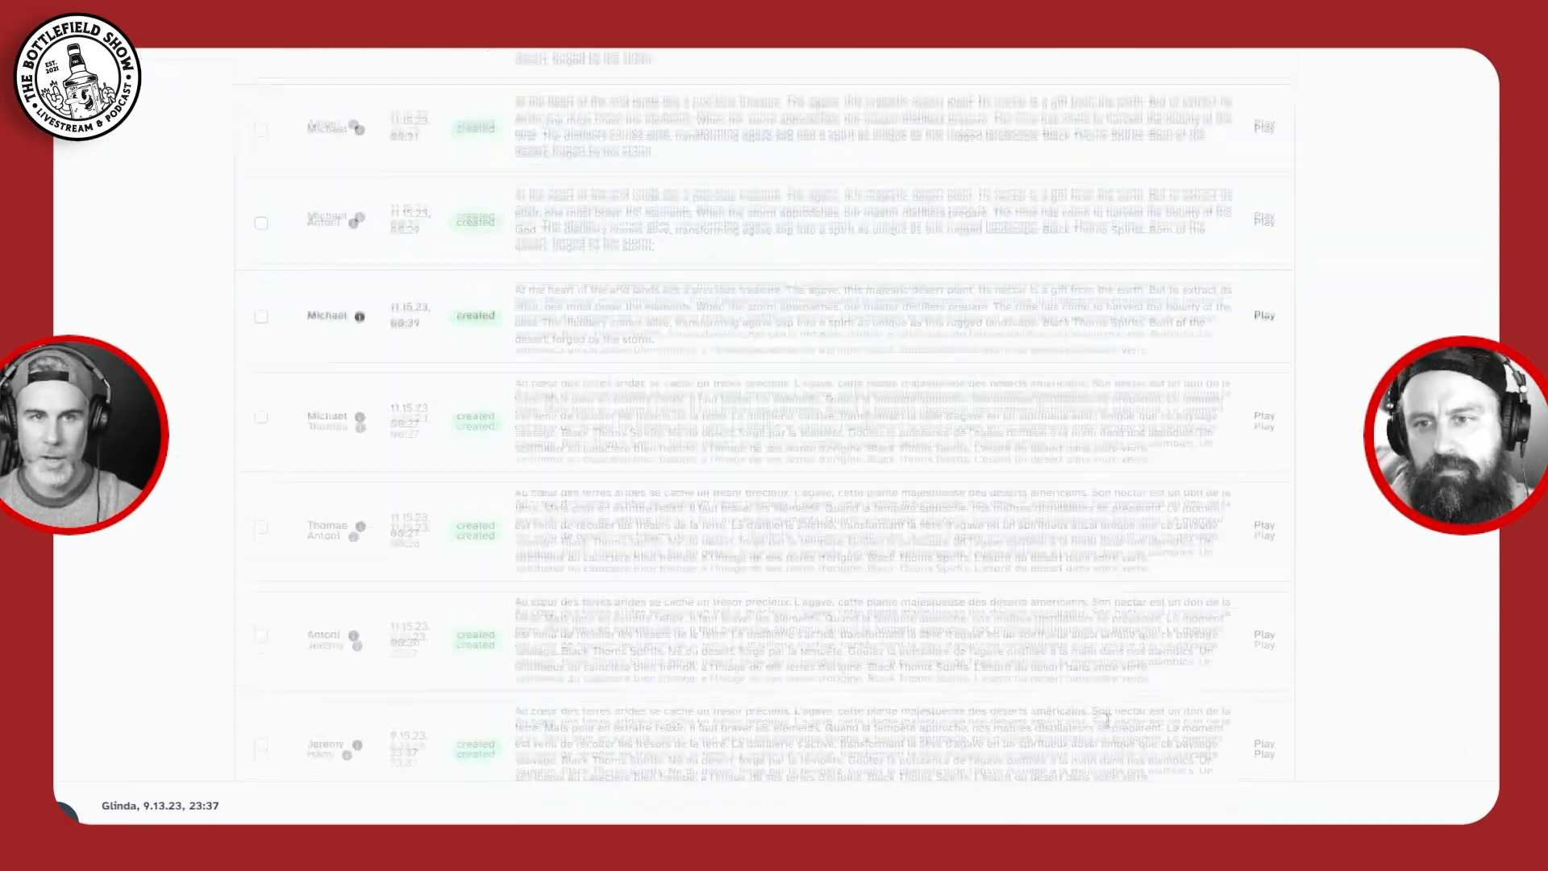
scroll(1106, 718, down, 4)
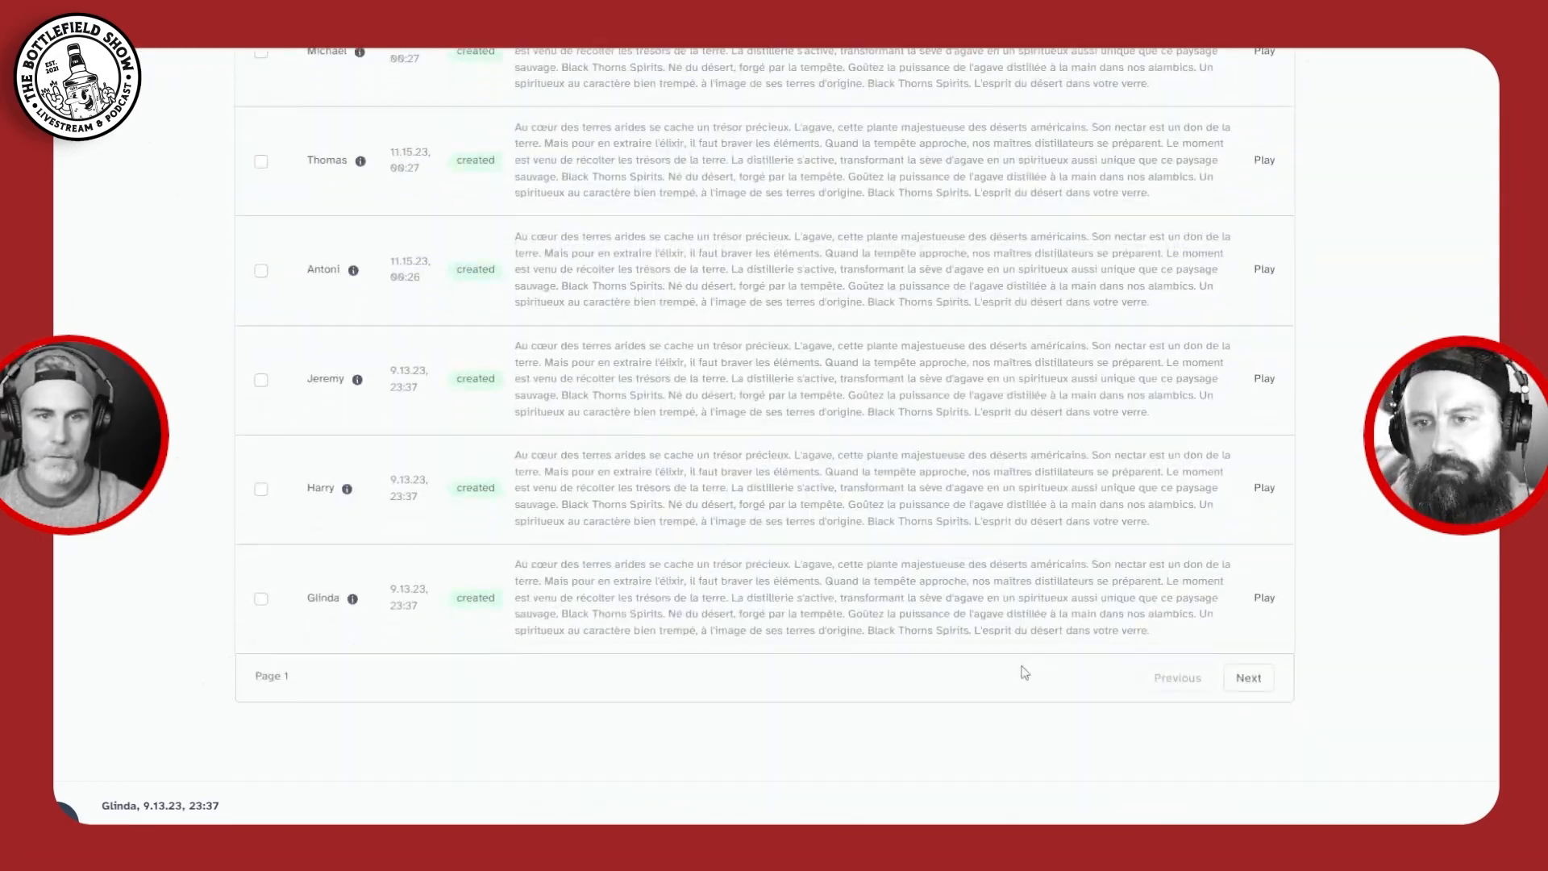
click(1263, 601)
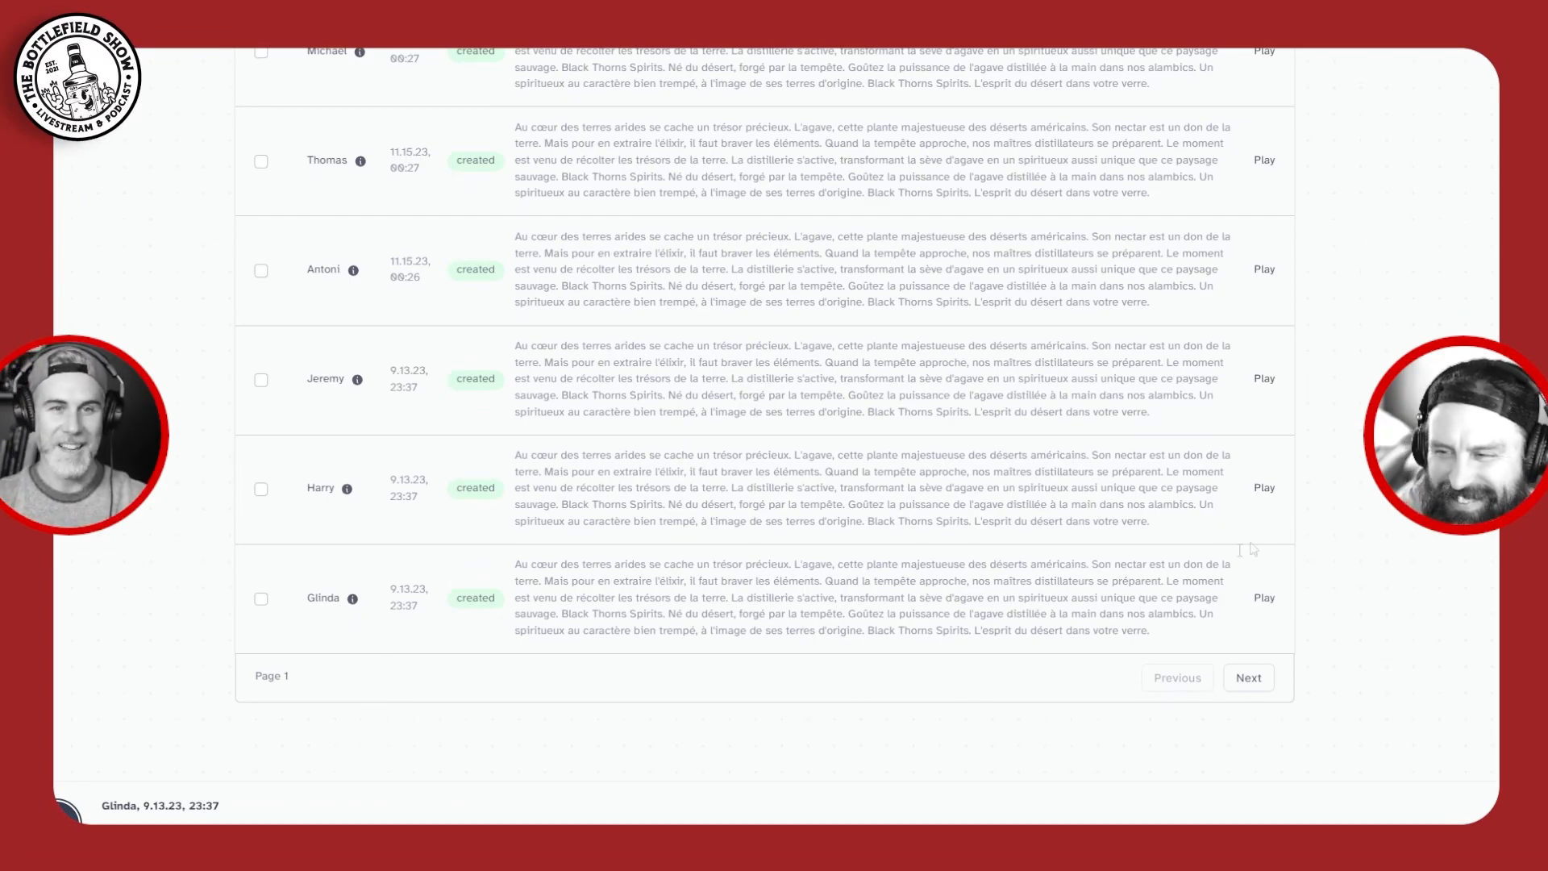
scroll(1195, 533, up, 1)
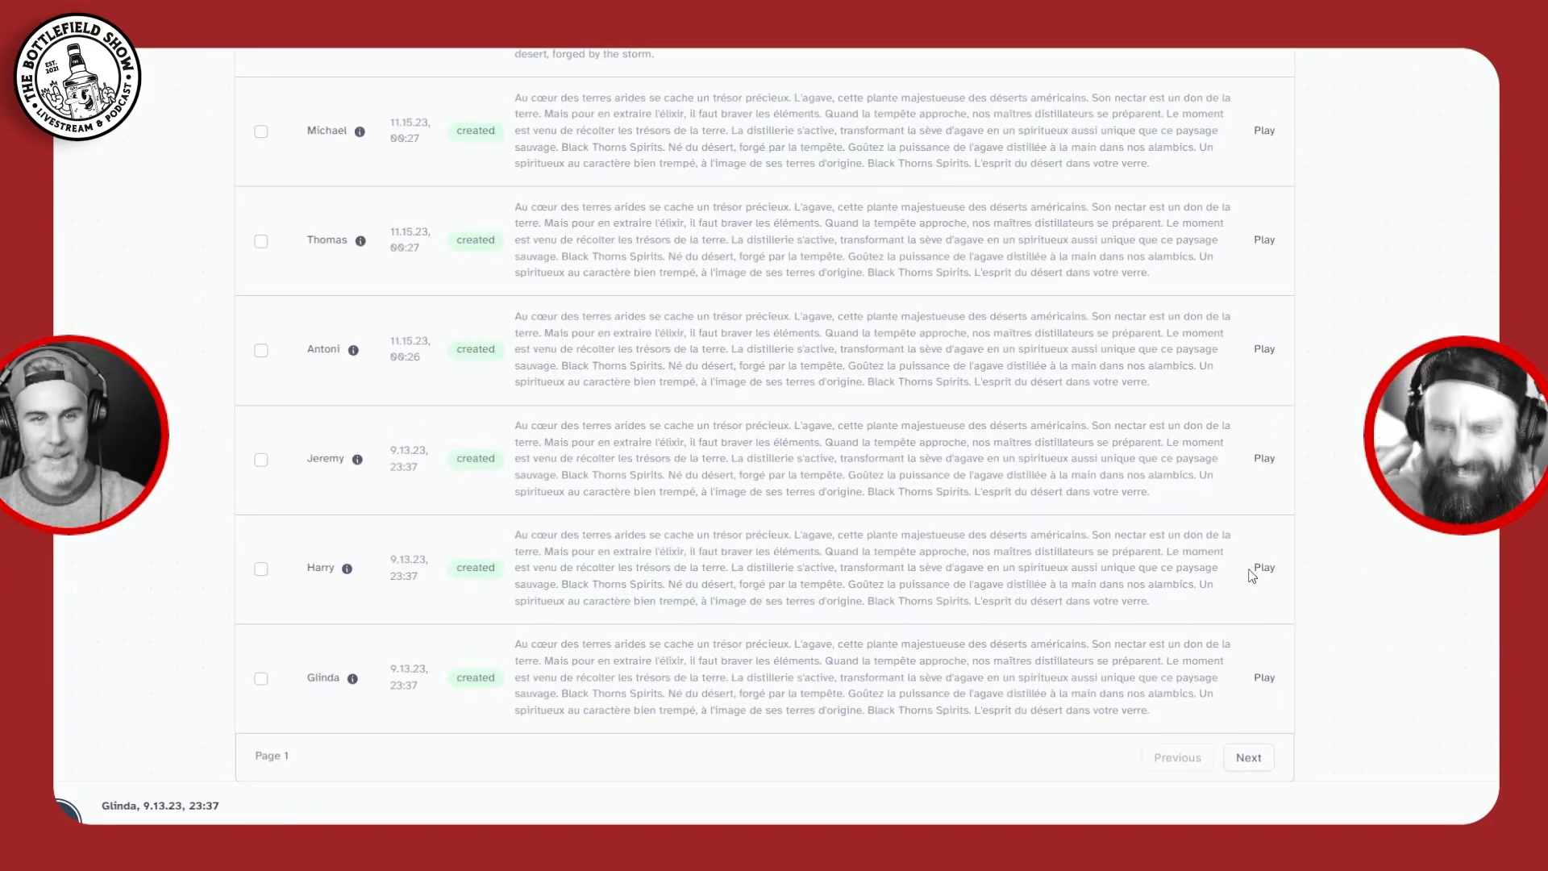
click(1264, 569)
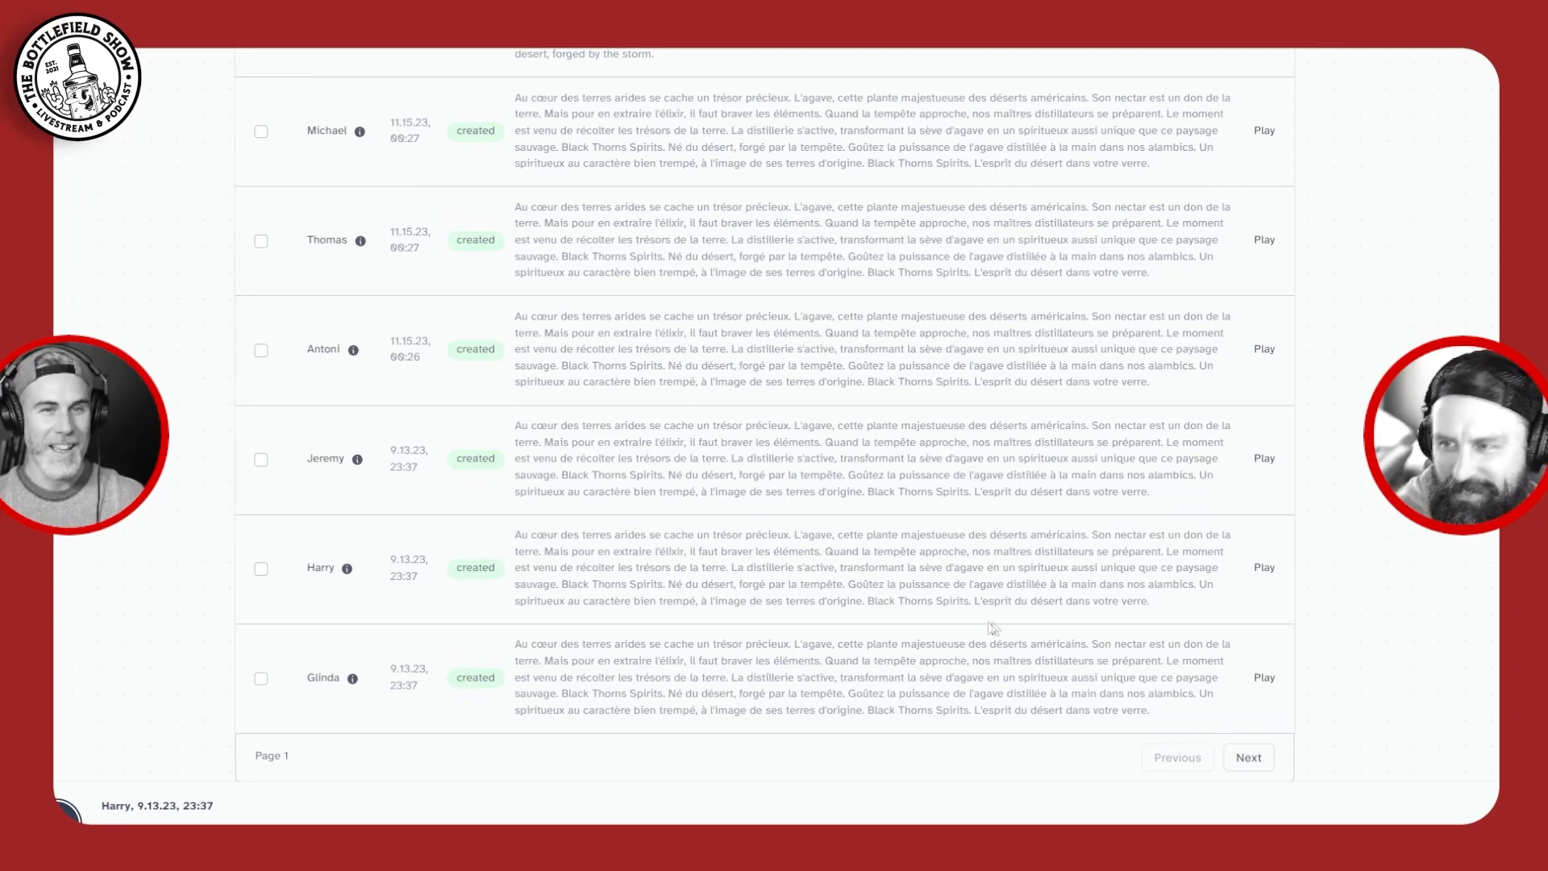
scroll(992, 629, up, 1)
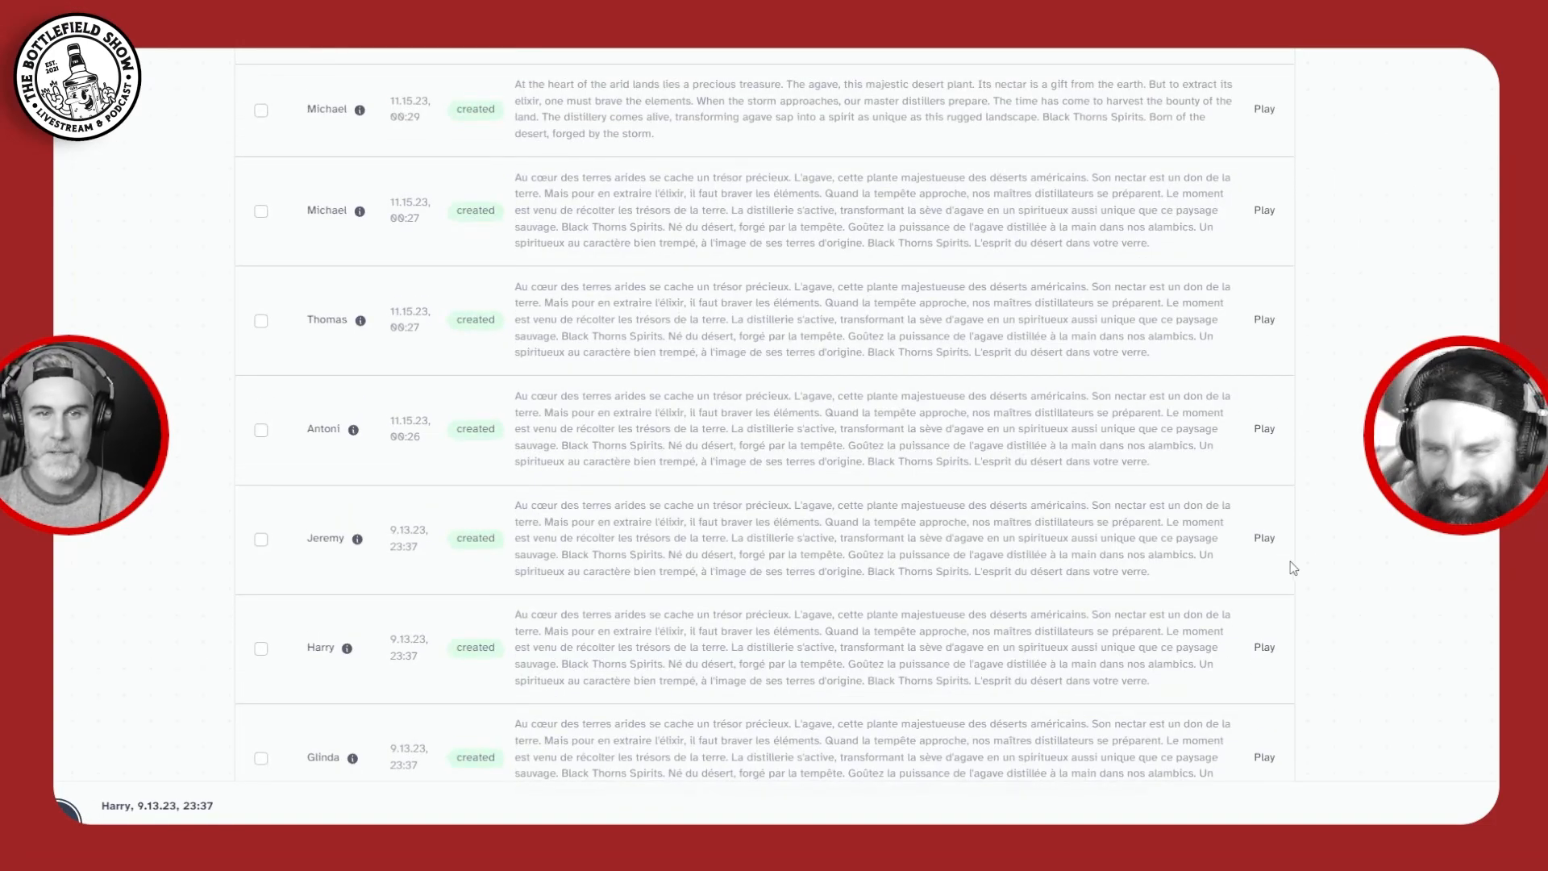
scroll(1269, 603, up, 1)
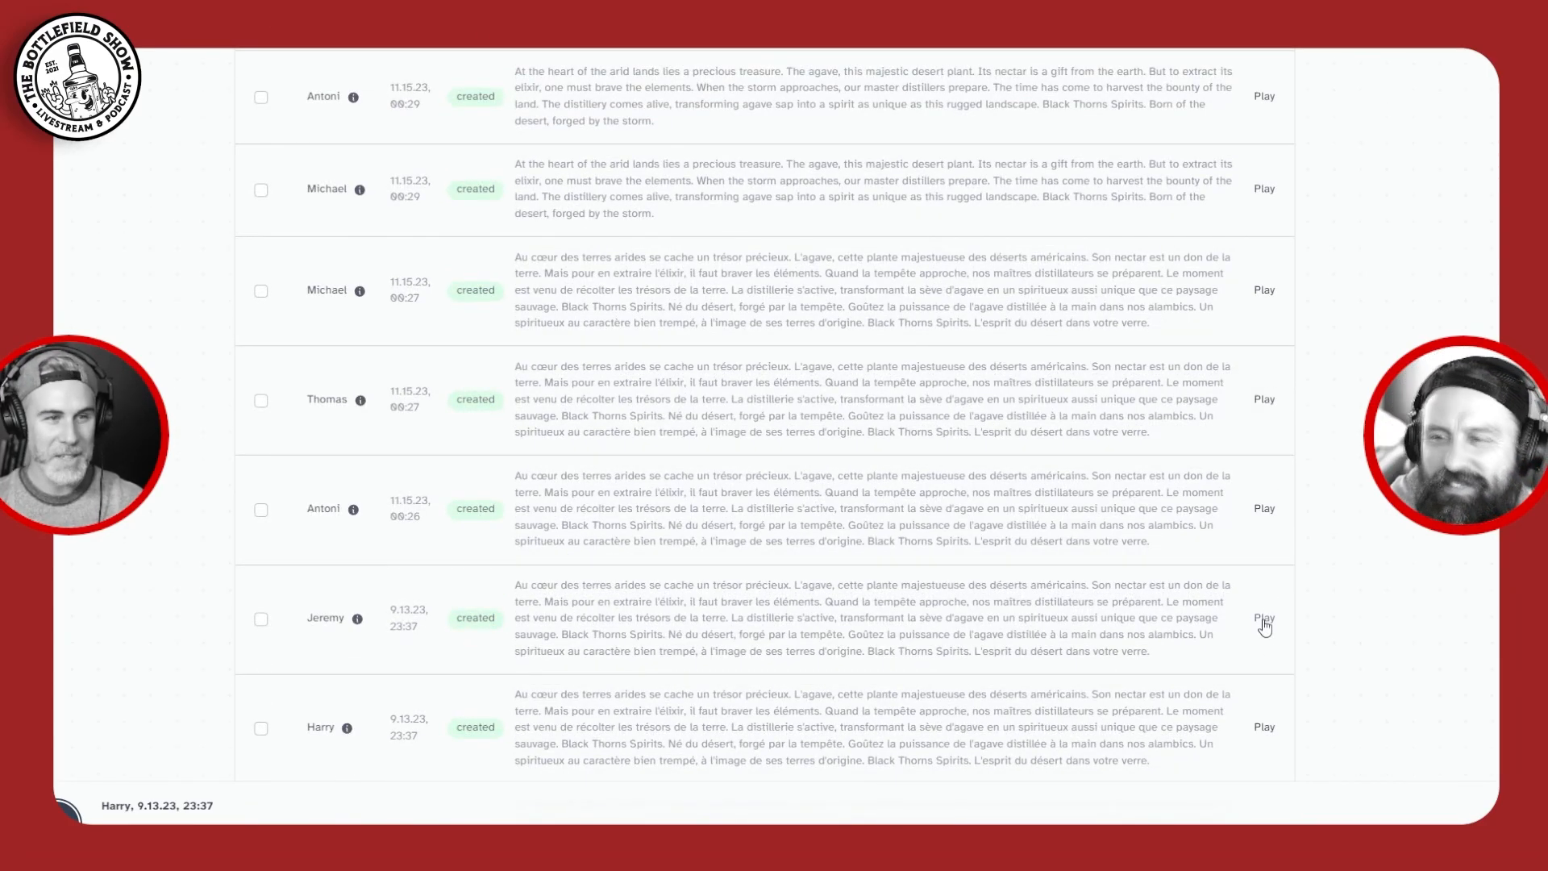
click(1264, 623)
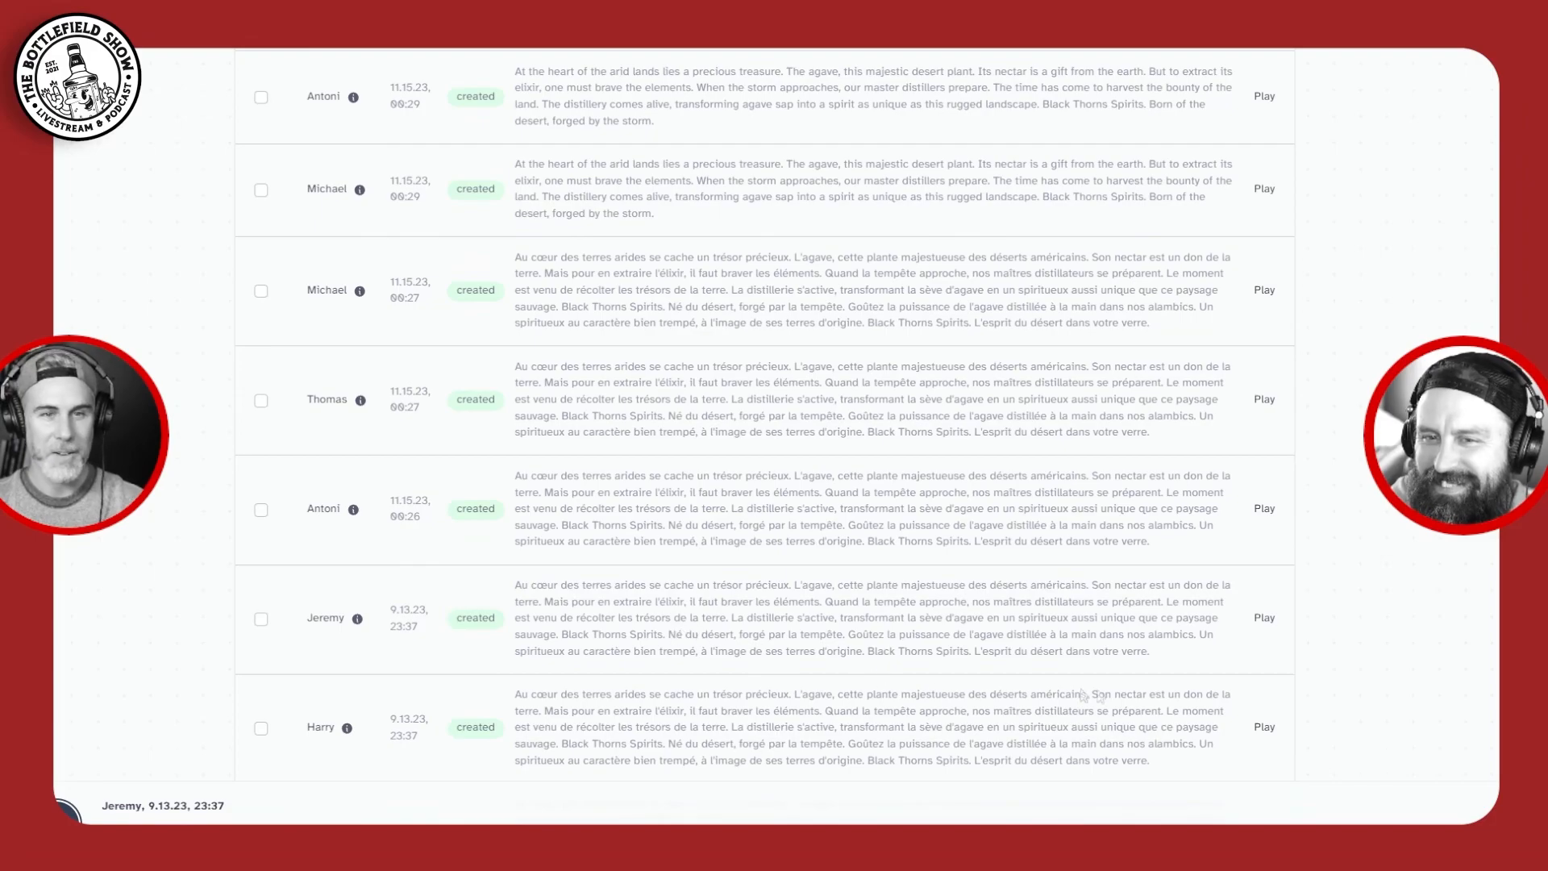
Play the French voice-over samples generated with the Antoni, Thomas and Michael voices
scroll(1096, 697, up, 1)
scroll(1191, 714, up, 1)
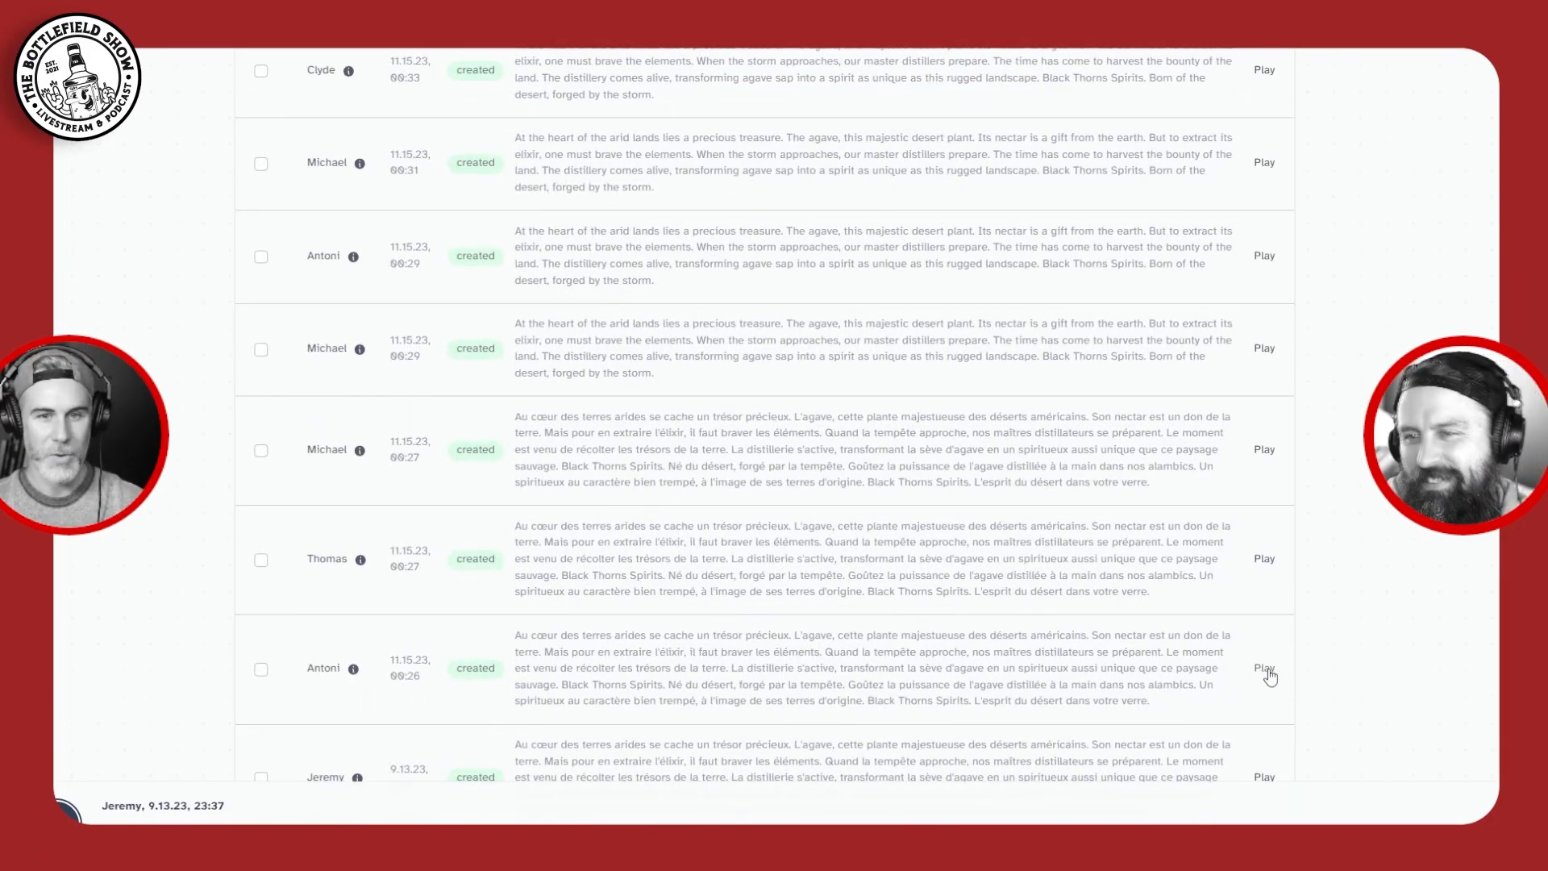
click(1266, 671)
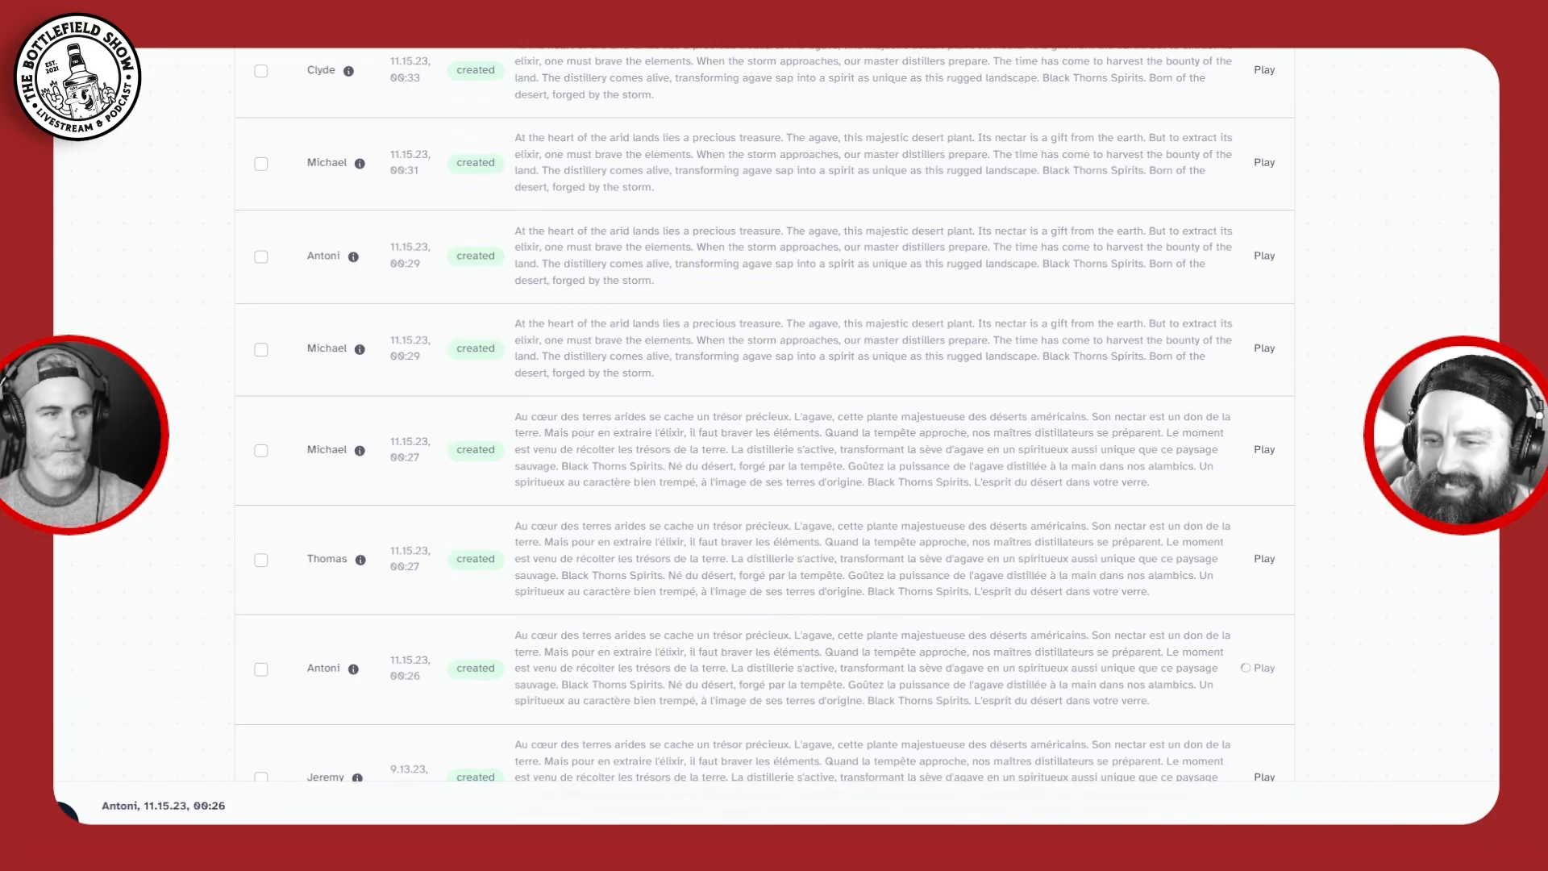
scroll(1162, 665, up, 1)
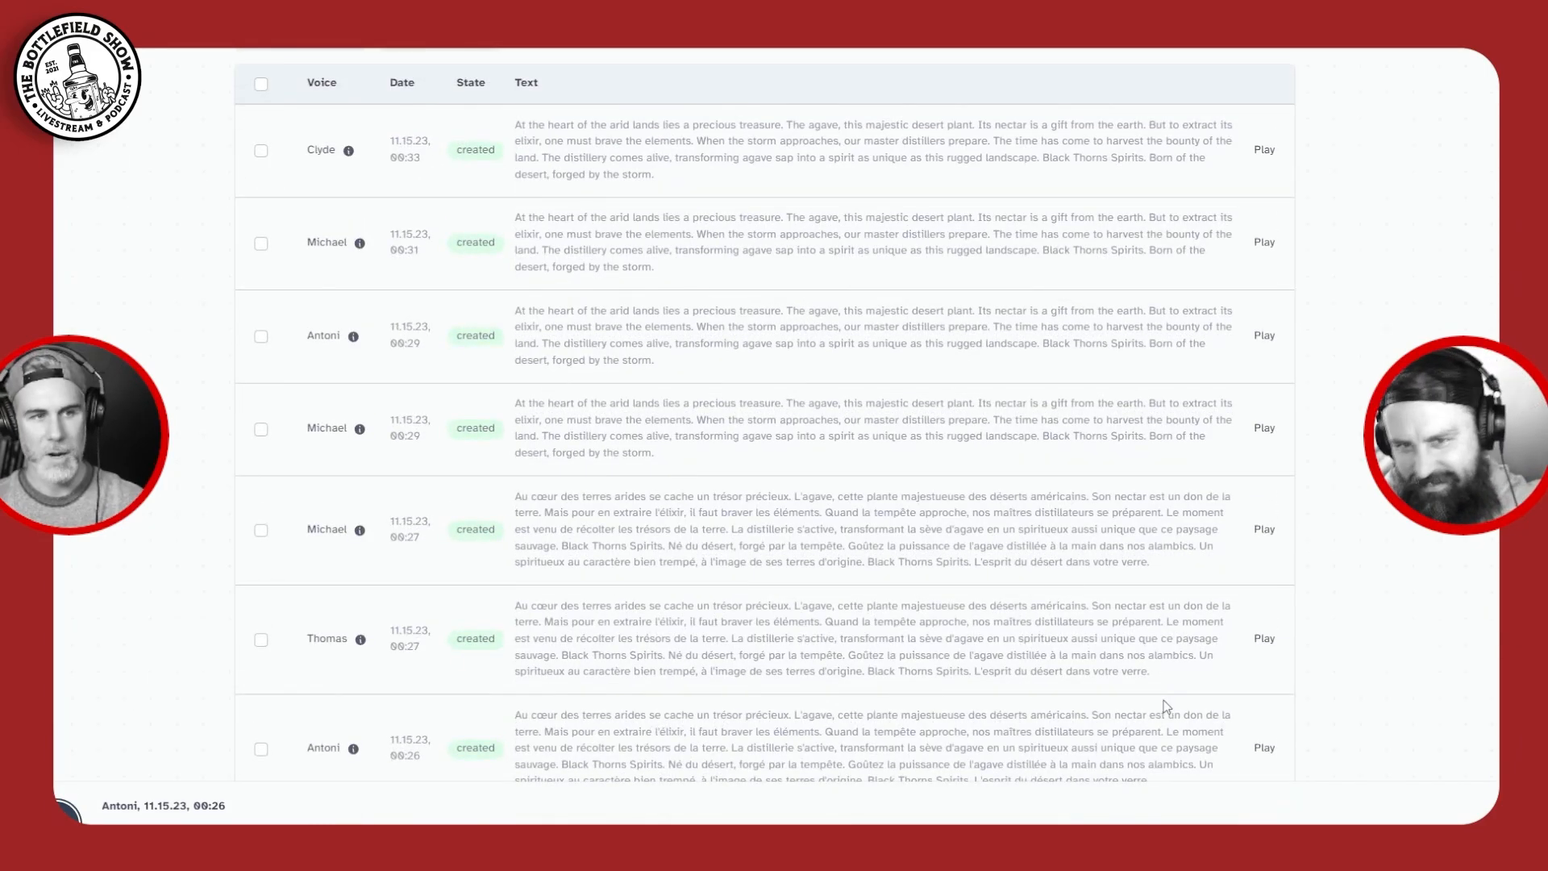
click(1264, 637)
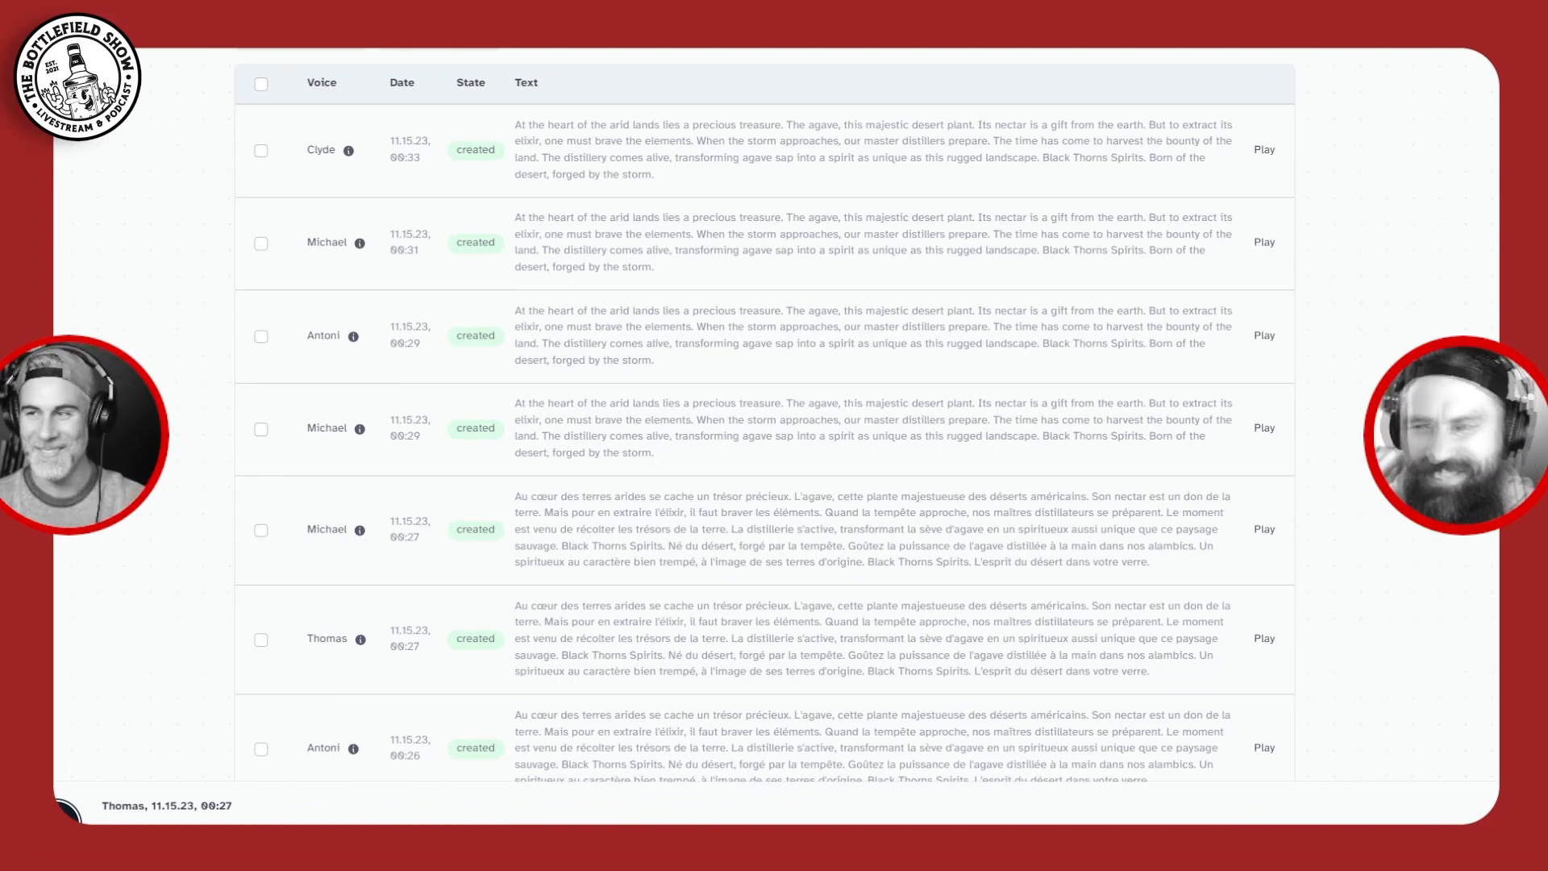
scroll(1088, 659, up, 2)
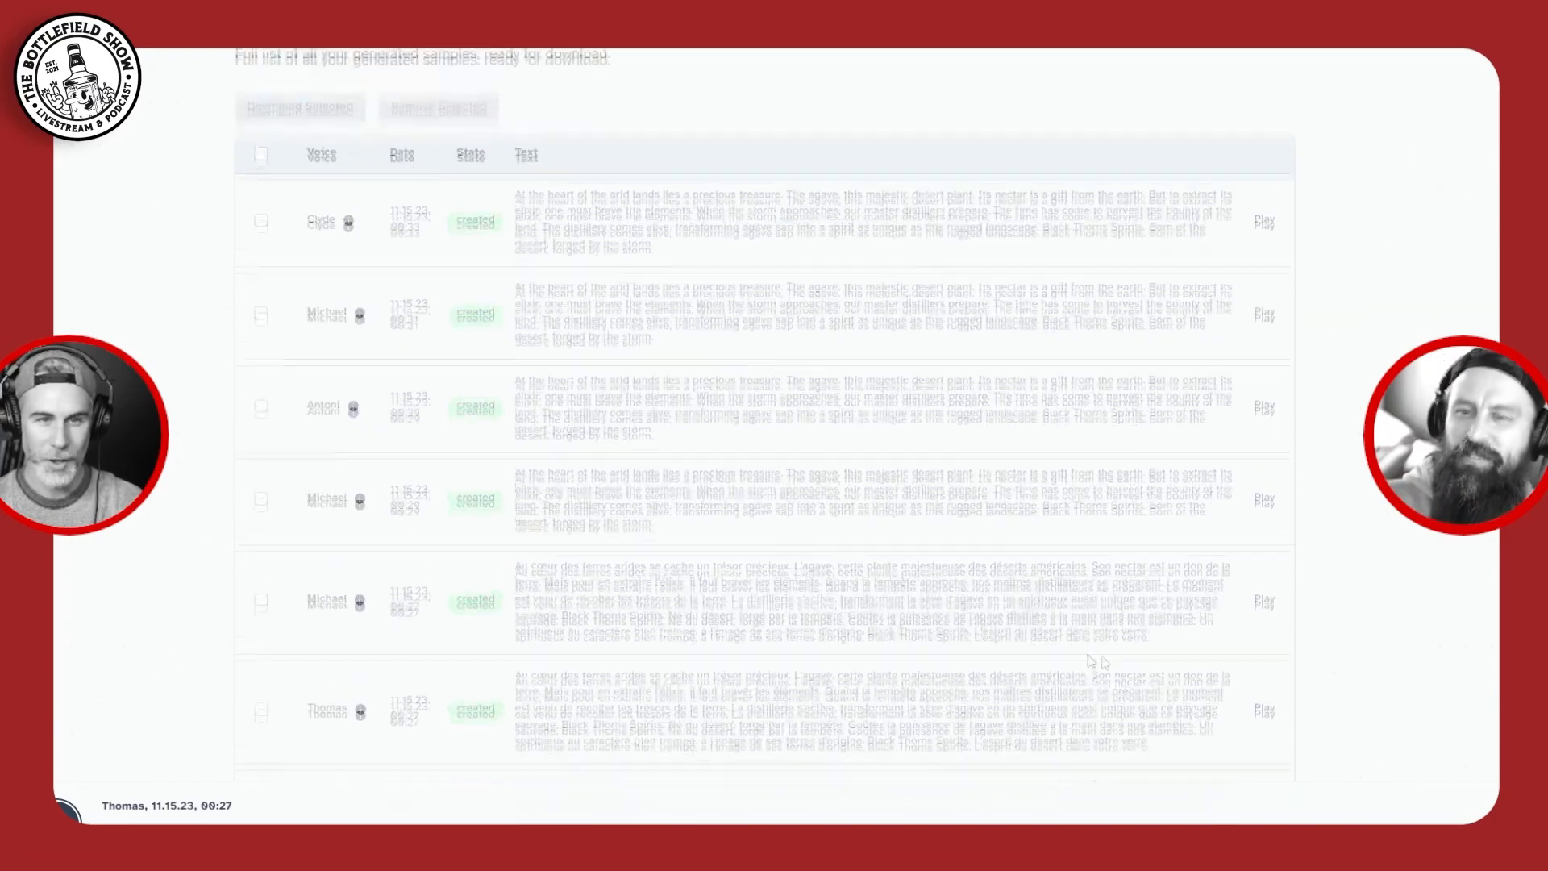
click(1262, 609)
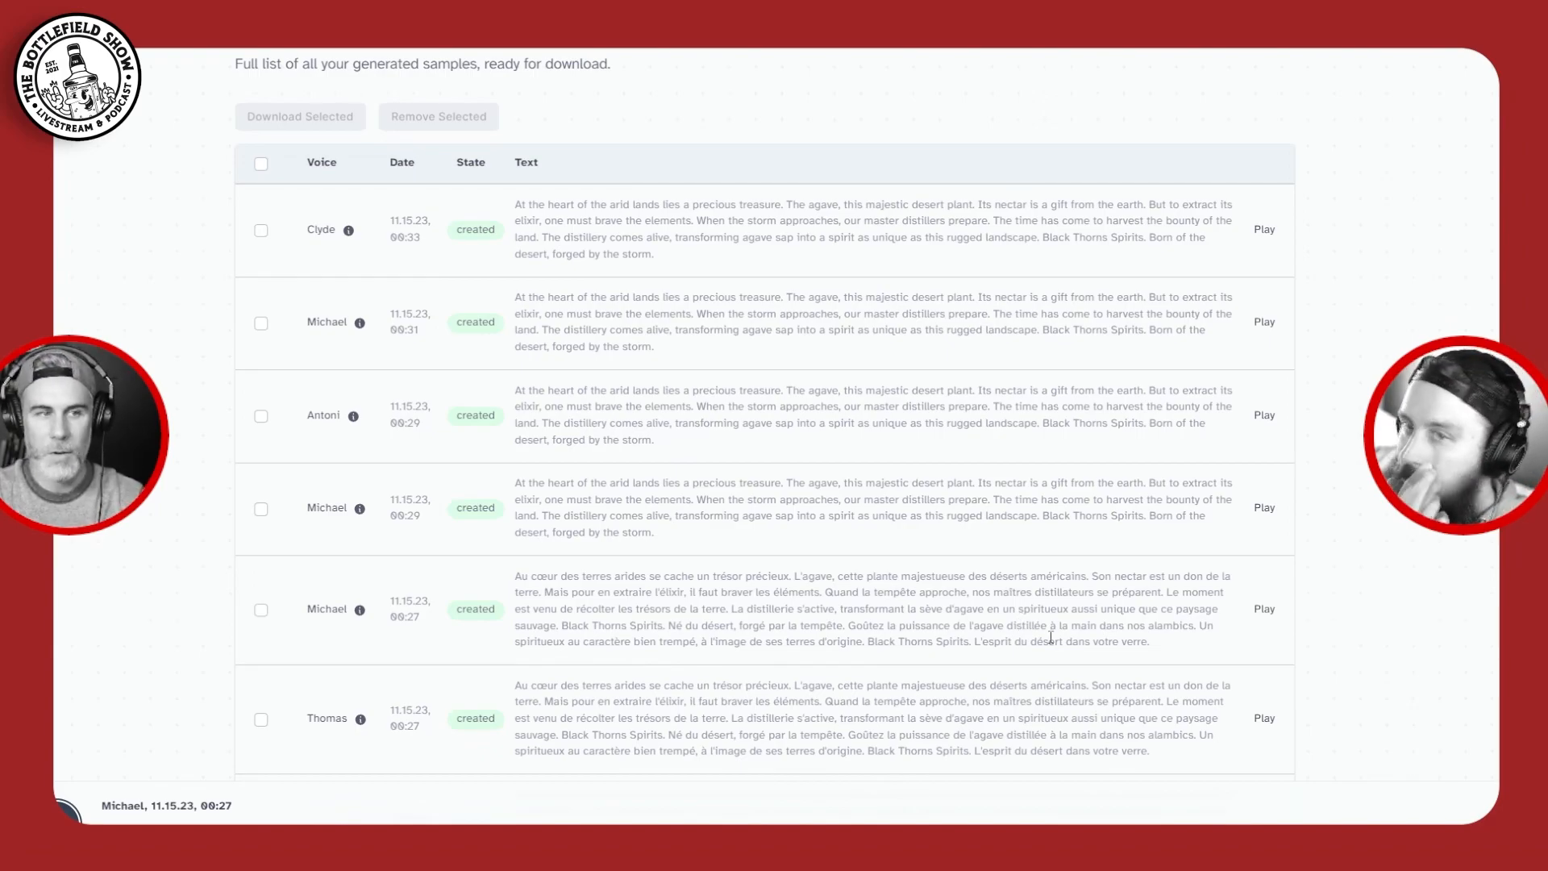
Play the English voice-over samples in order: Michael 00:29, Antoni 00:29, Michael 00:31 and Clyde 00:33
scroll(1050, 637, up, 1)
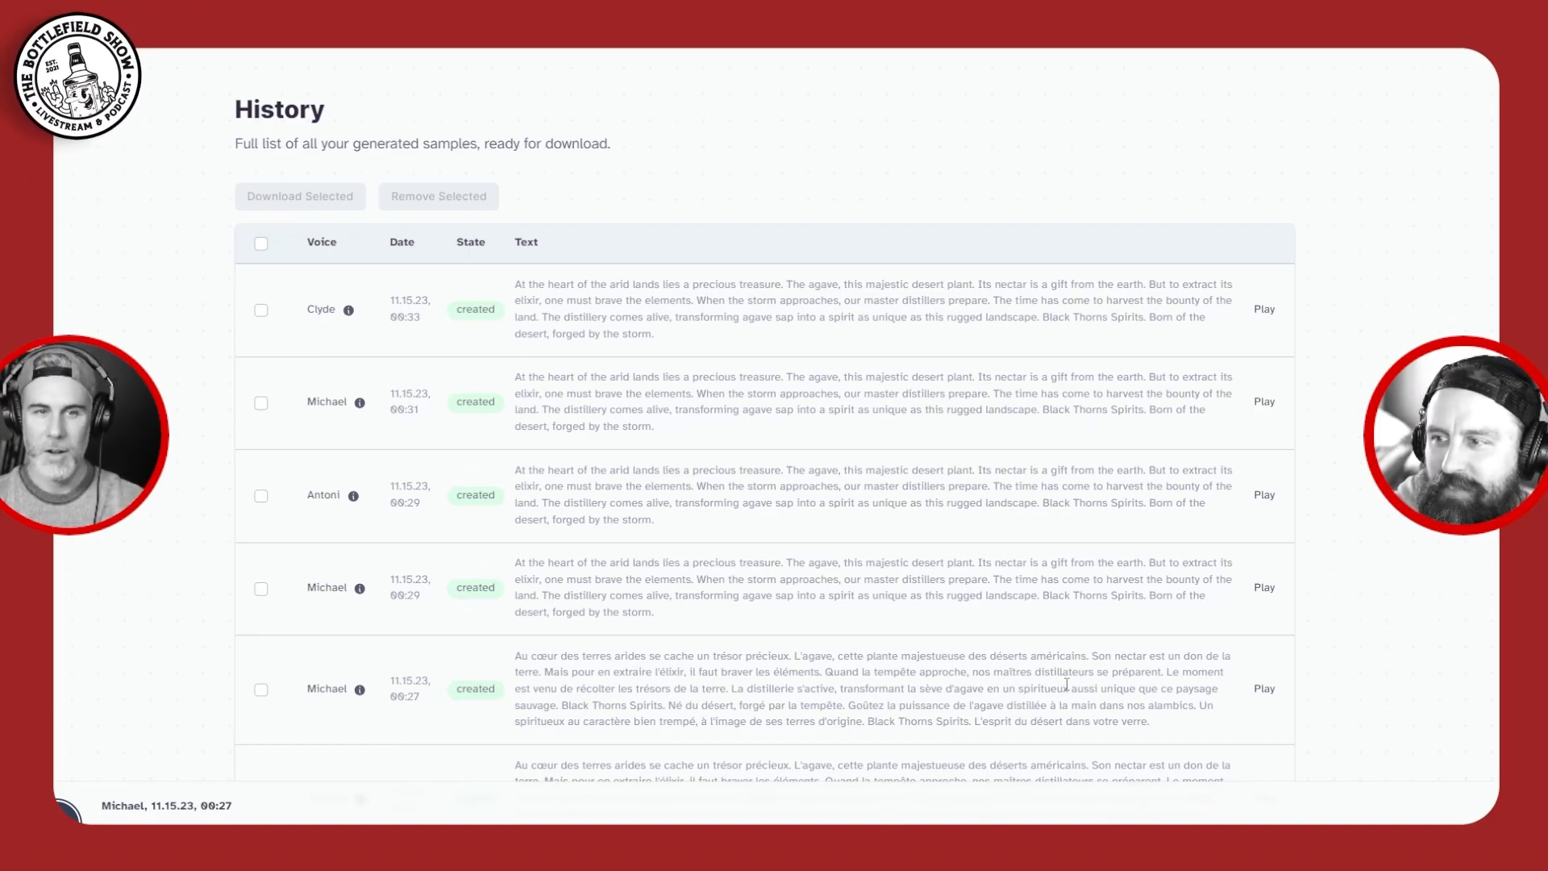
scroll(1332, 681, up, 1)
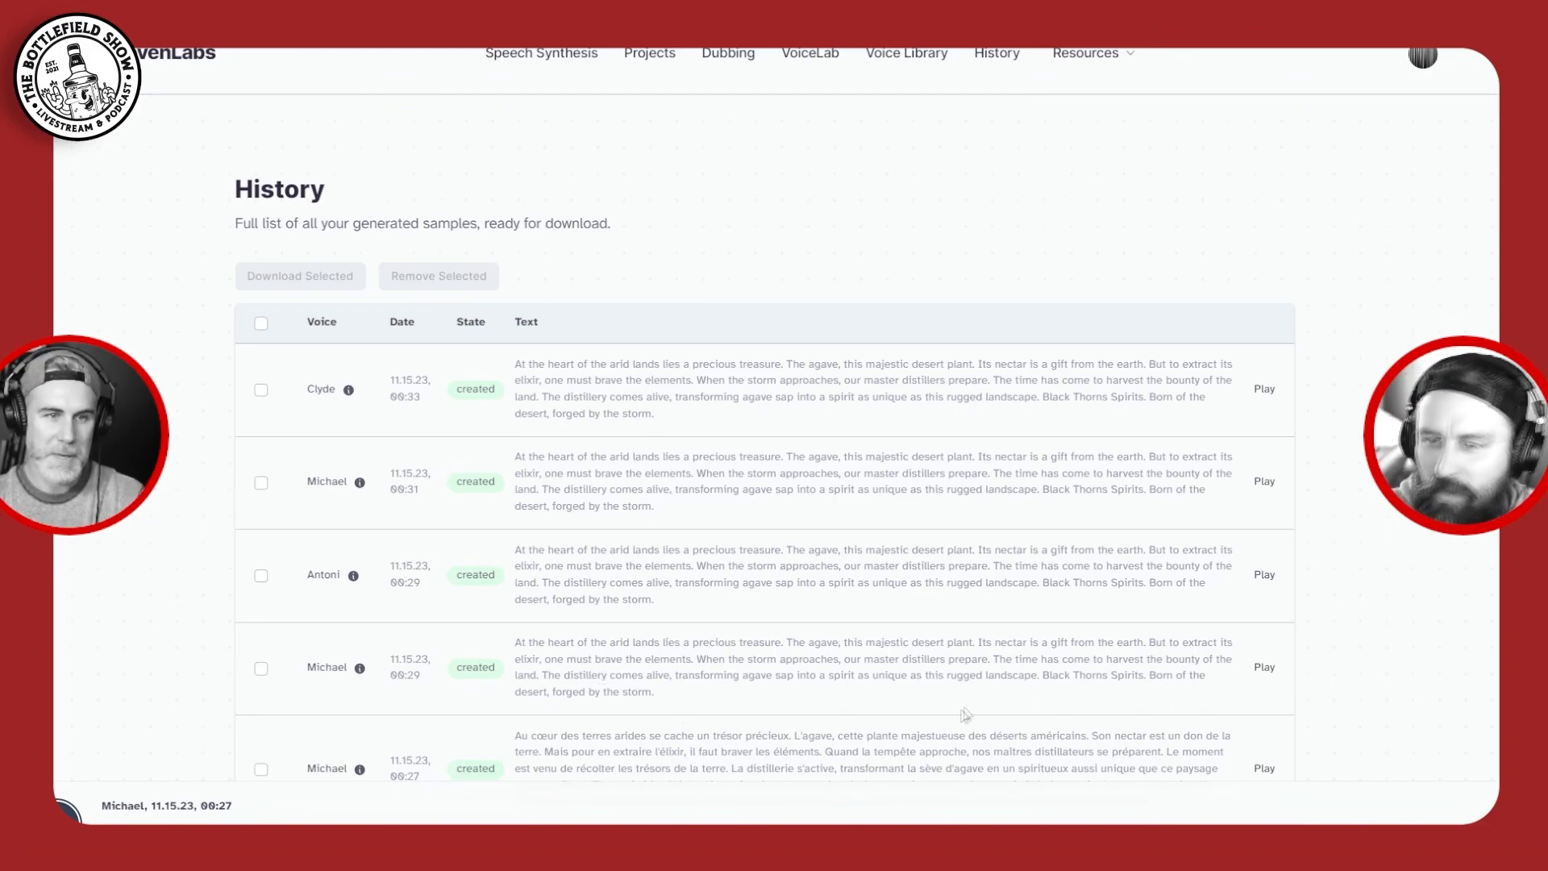
click(1266, 671)
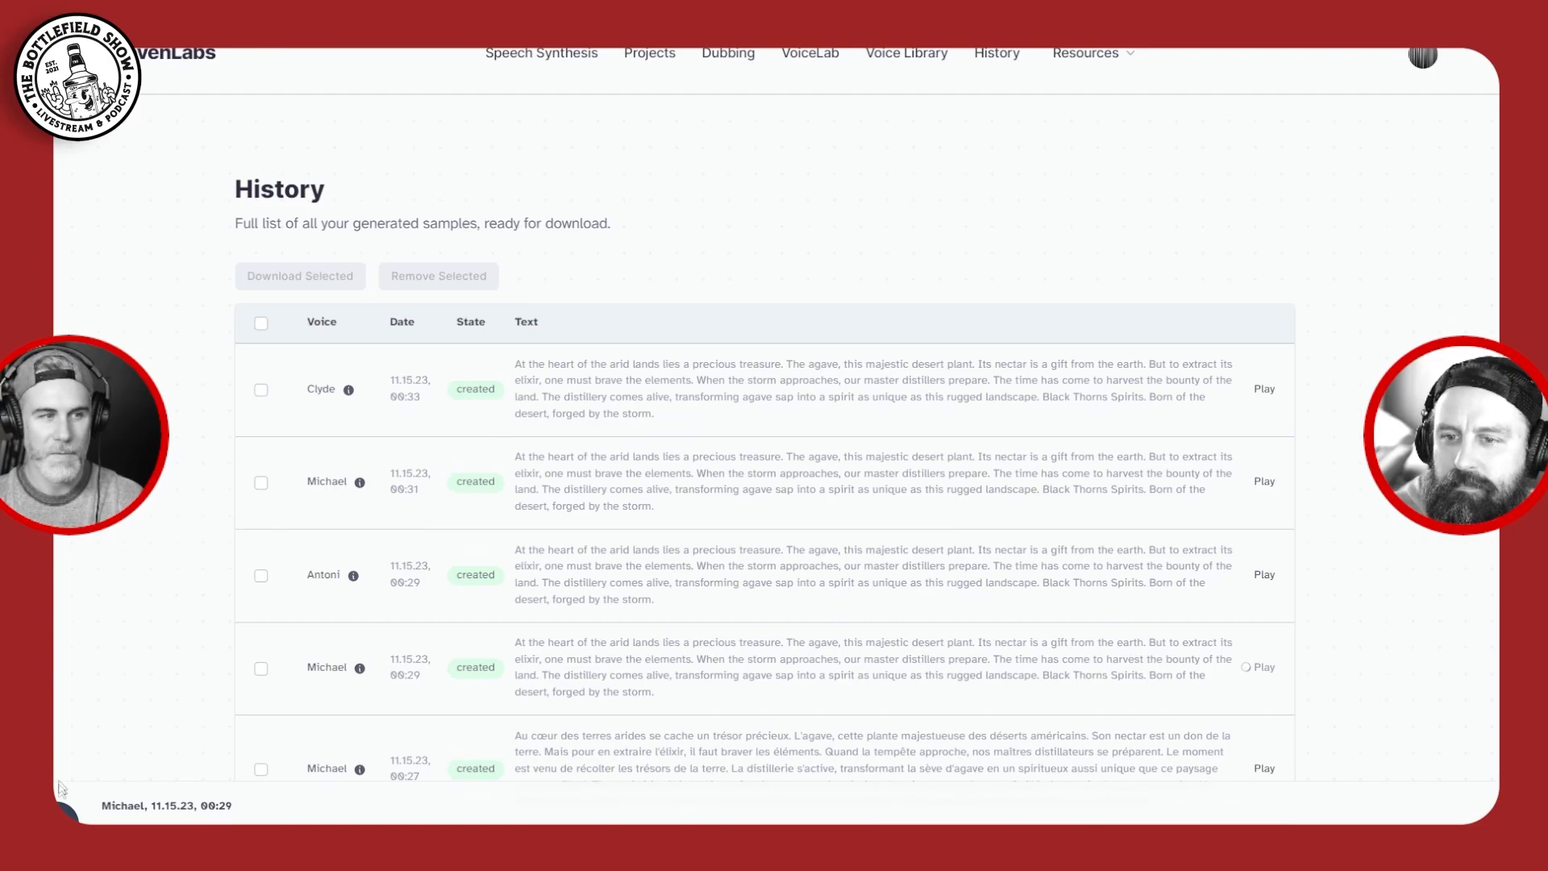
click(1265, 576)
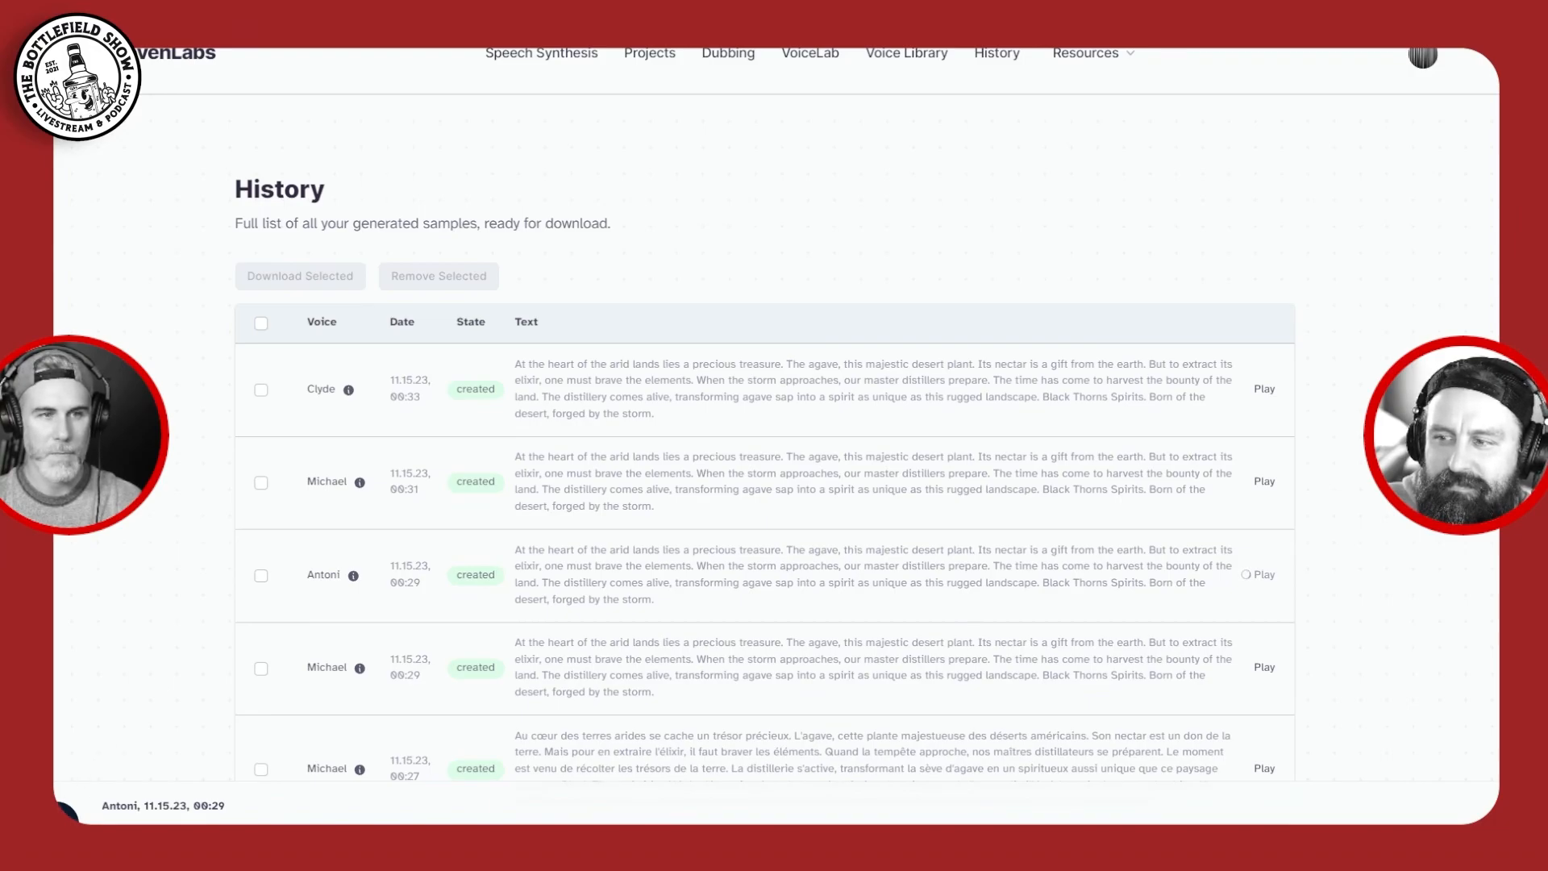
click(1266, 484)
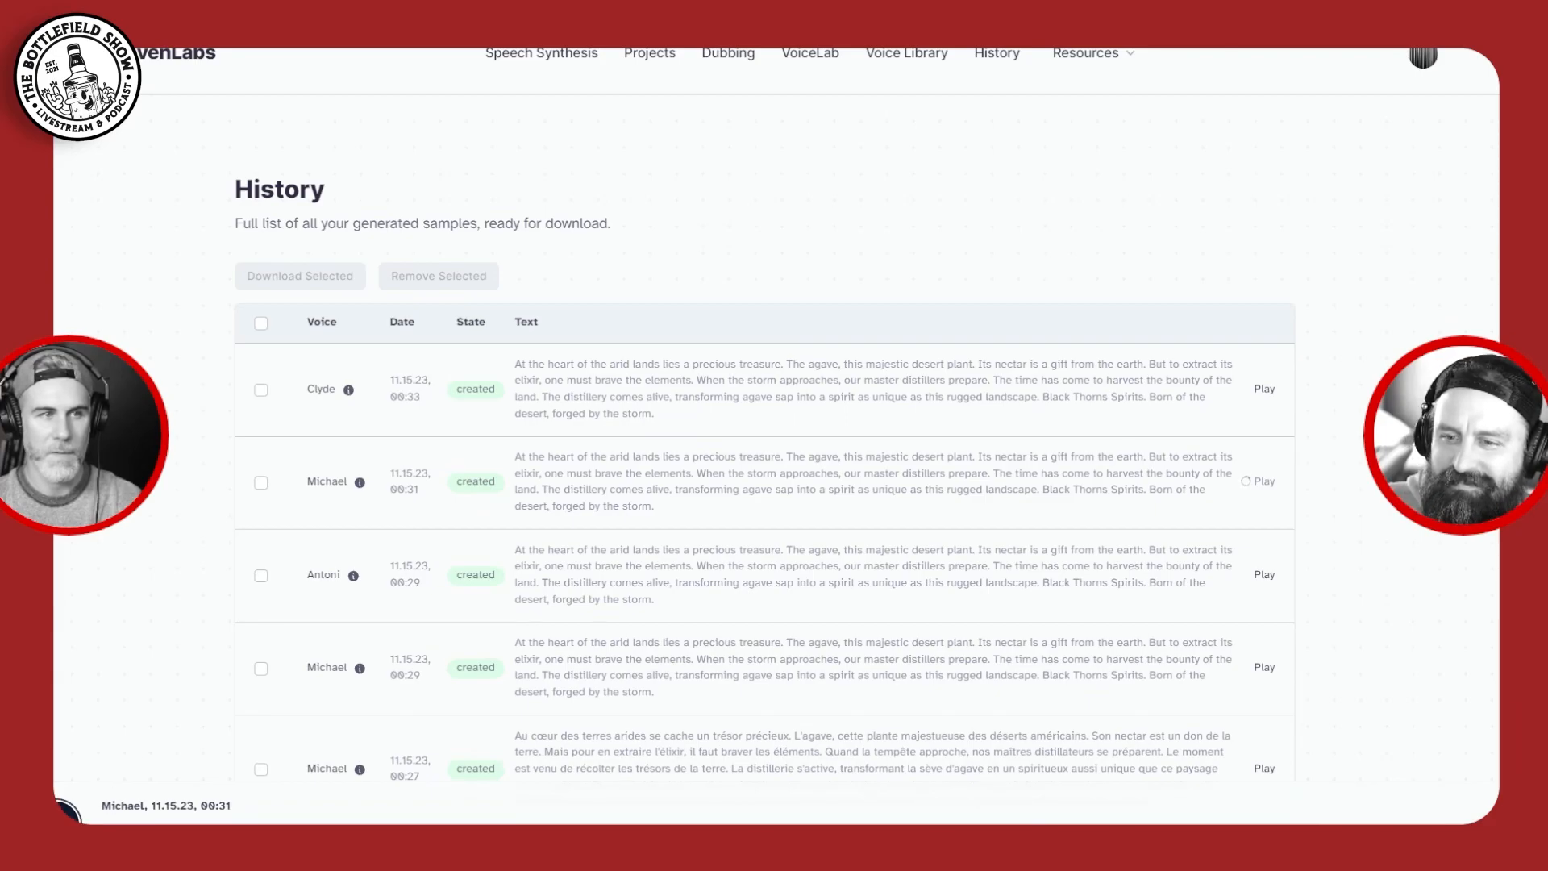
click(1266, 393)
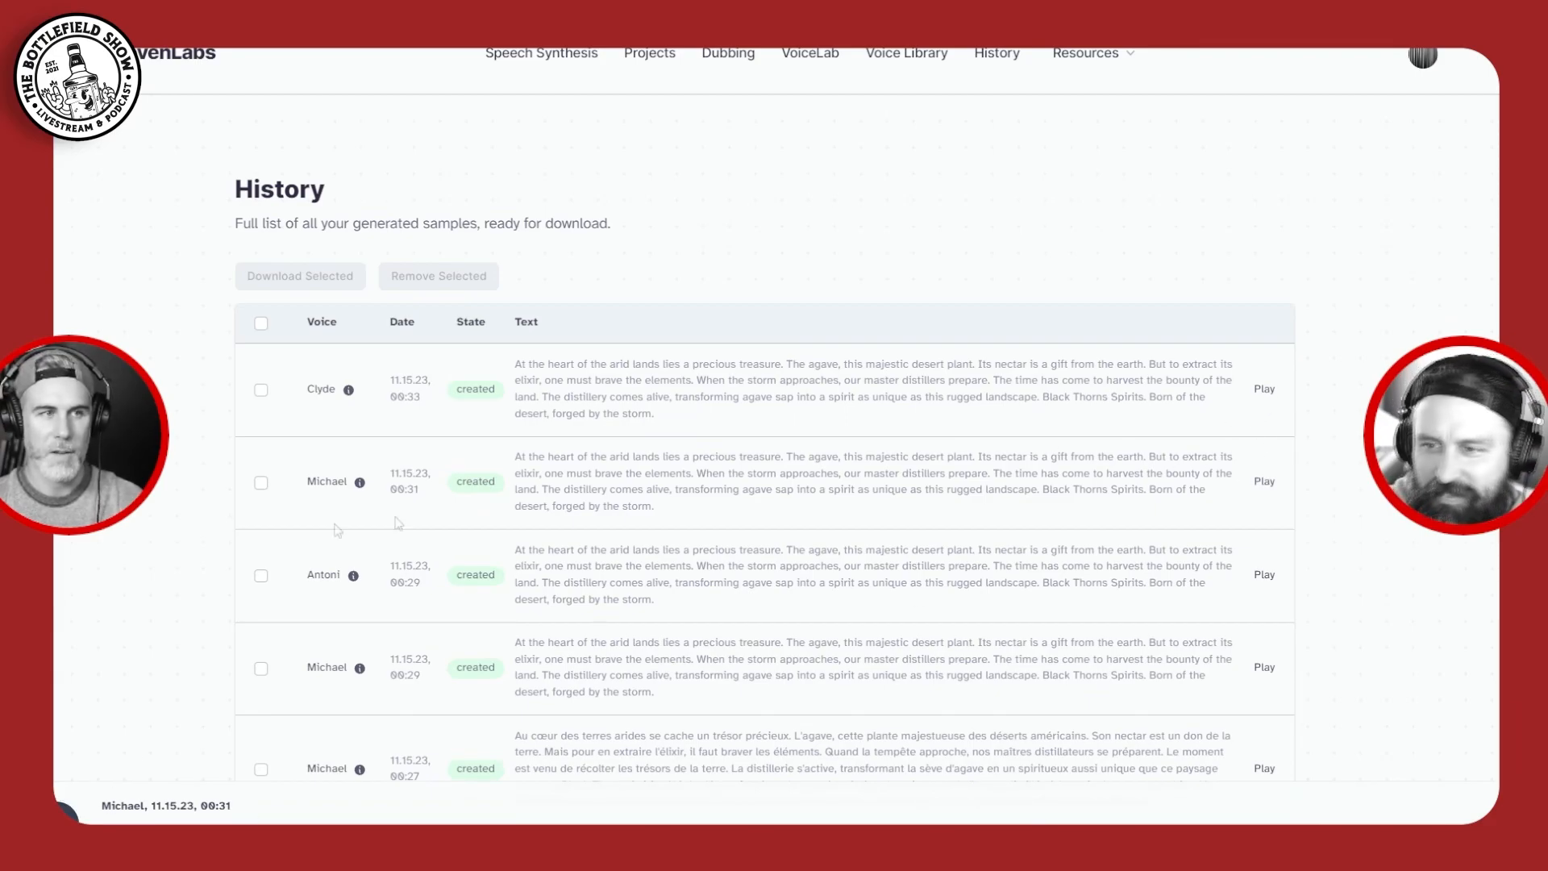